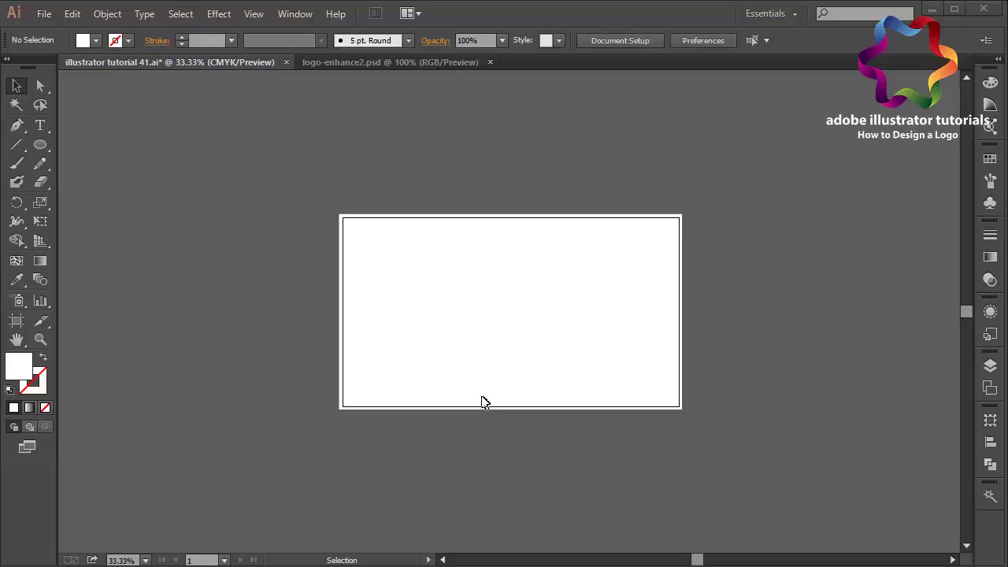
Zoom to 100% and draw a large circle with a smaller circle inside it
click(44, 146)
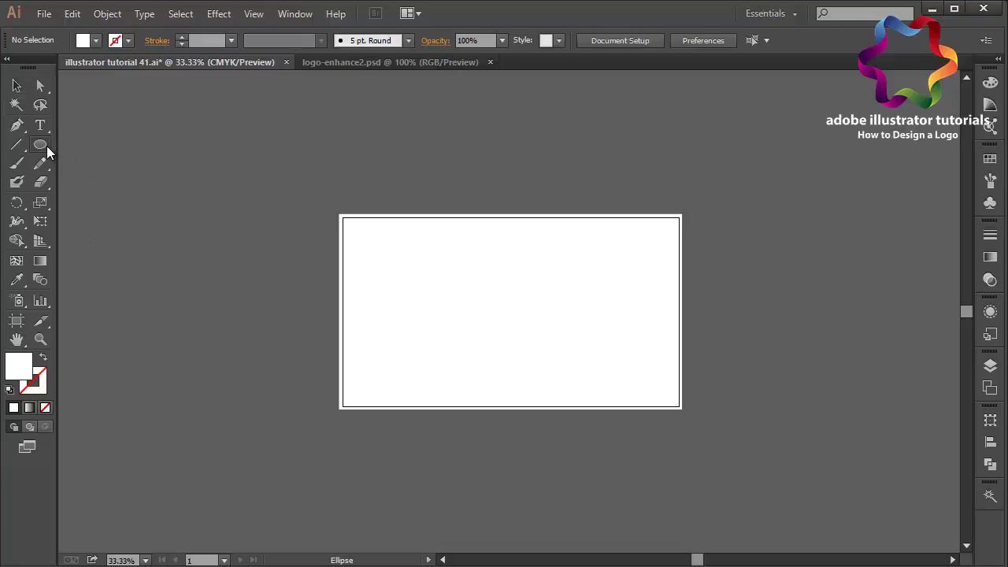
key(ctrl+plus)
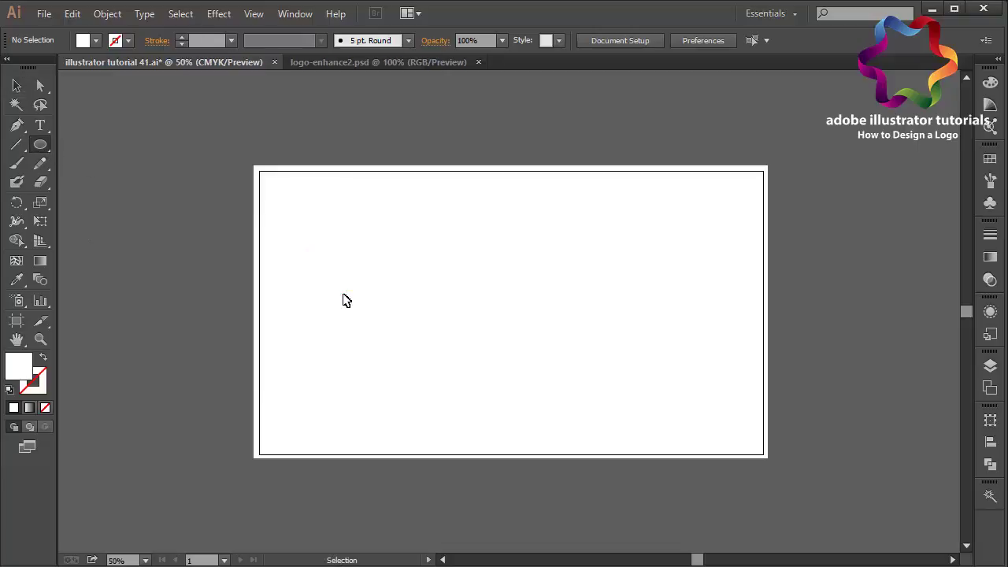
key(ctrl+plus)
key(ctrl+plus)
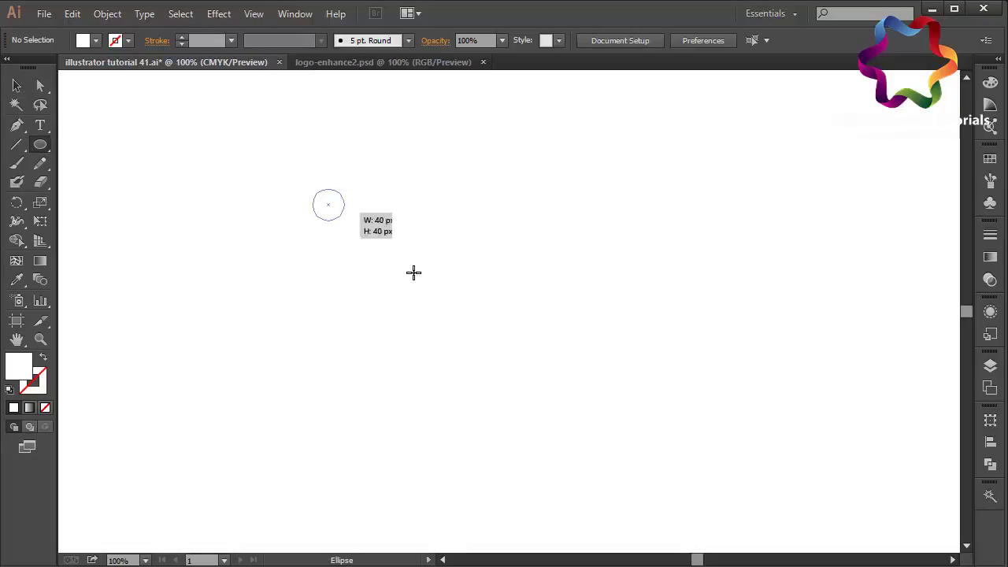
drag(313, 190, 589, 429)
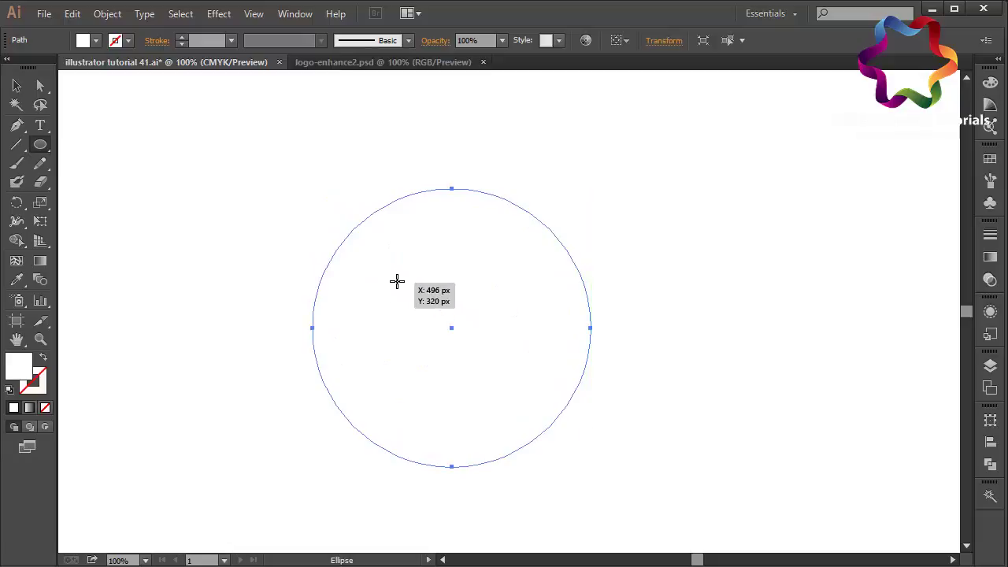
drag(387, 274, 495, 380)
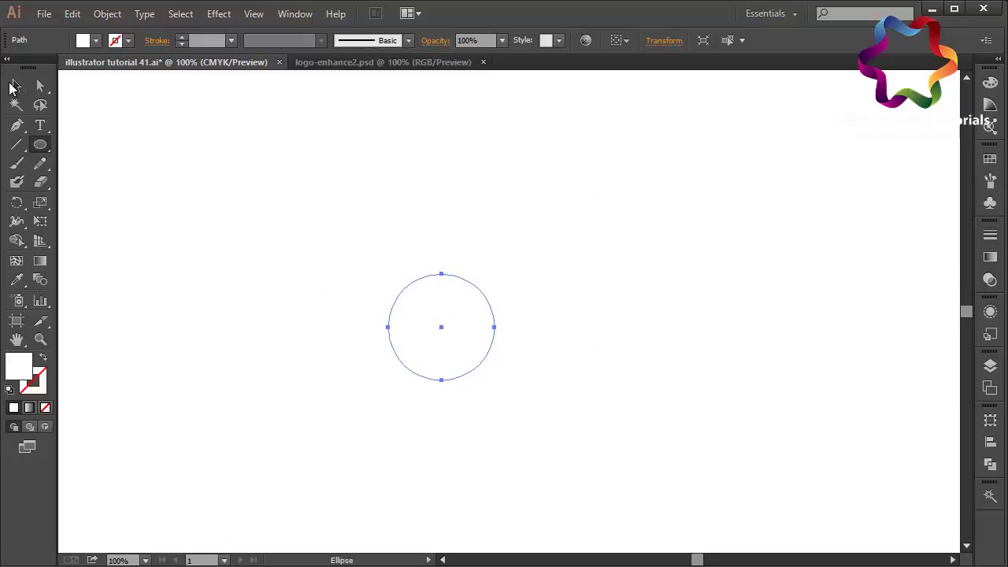
Fill the large circle red and centre the small circle inside it
click(12, 89)
click(488, 254)
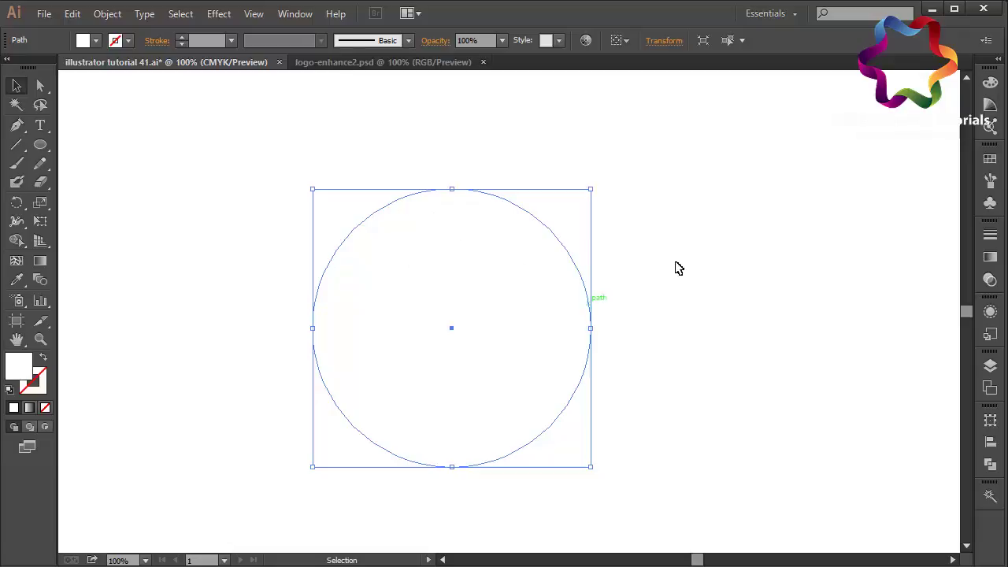
click(991, 160)
click(910, 168)
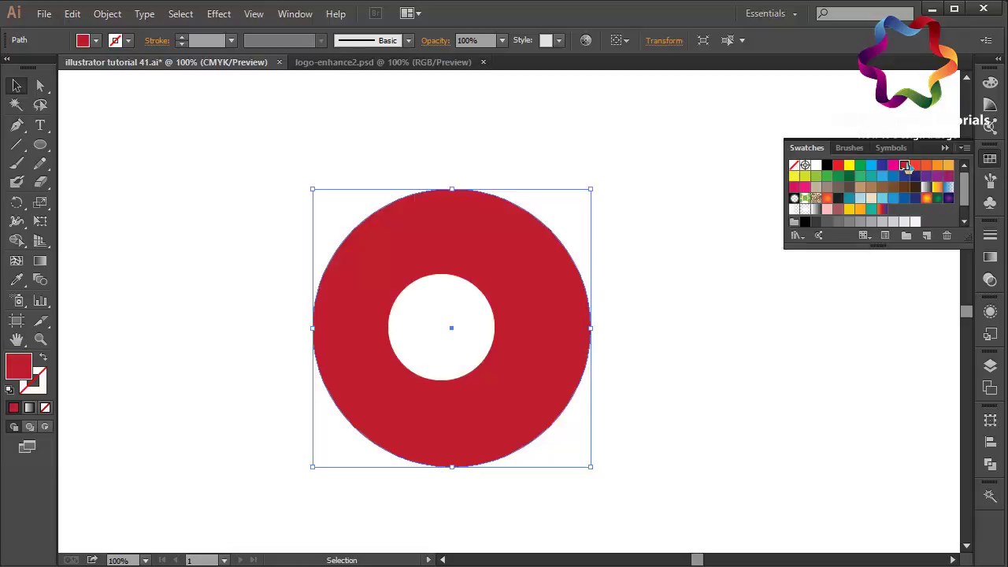
drag(454, 364, 467, 367)
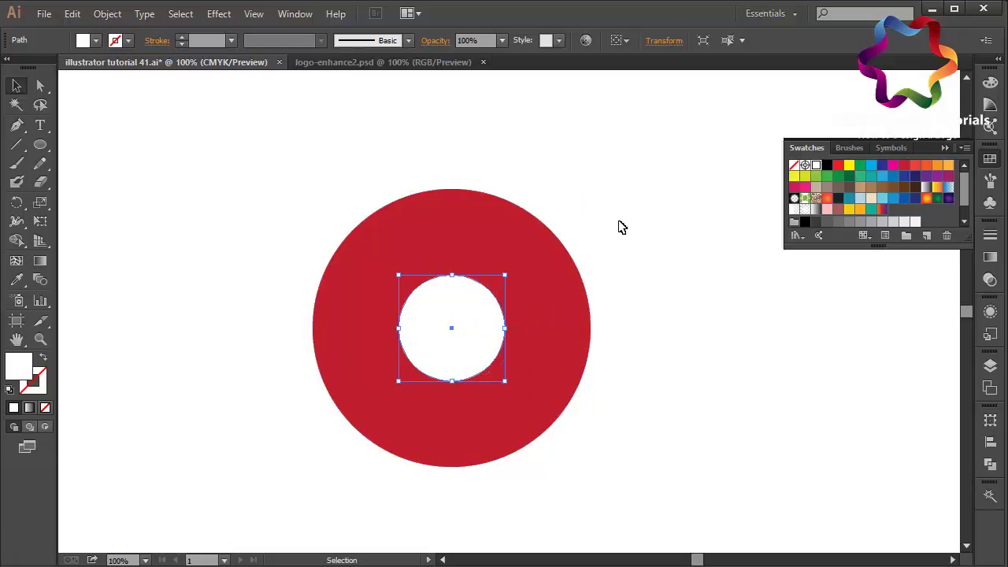
Cut the small circle out of the large one with Pathfinder Minus Front
drag(619, 226, 376, 465)
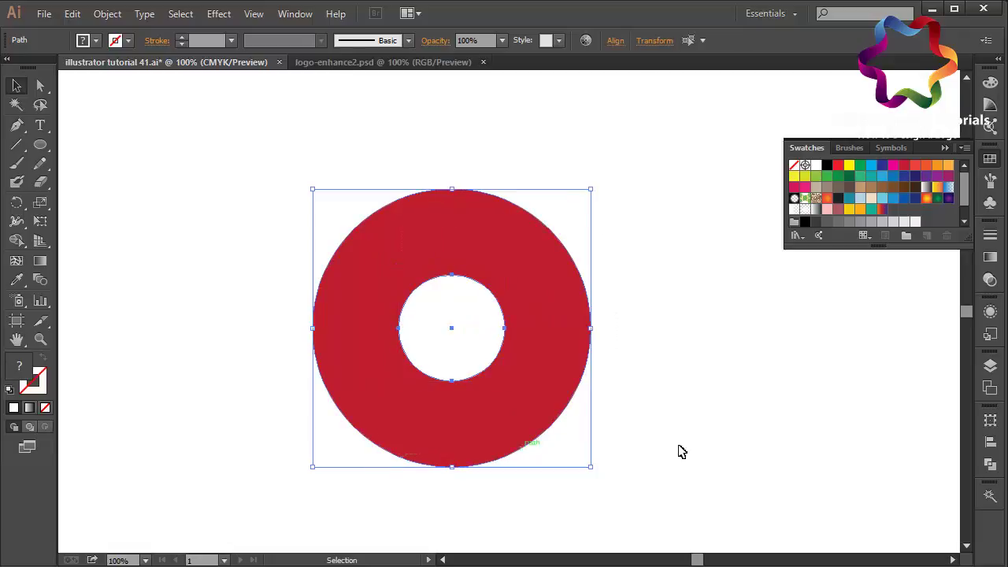
click(990, 465)
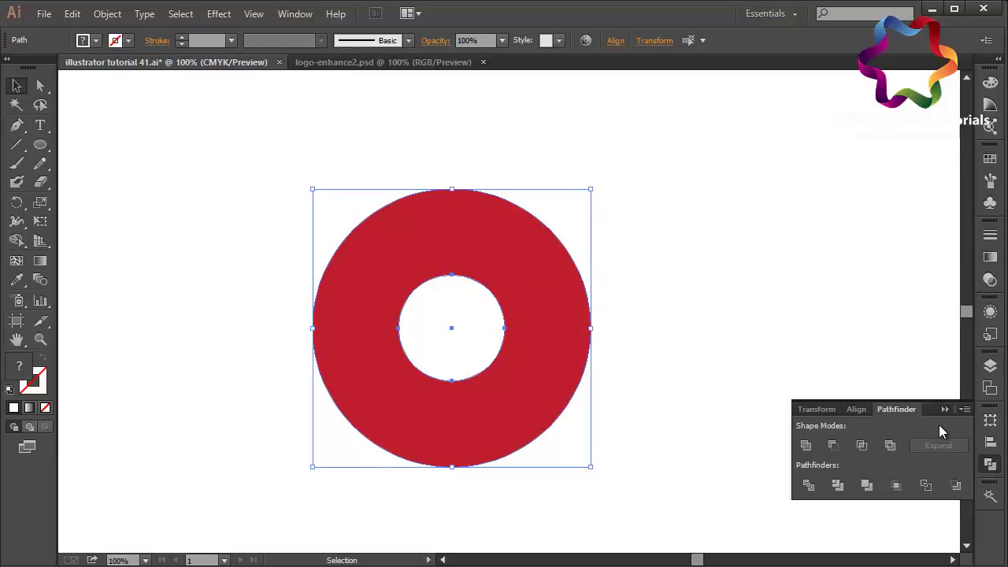
click(841, 454)
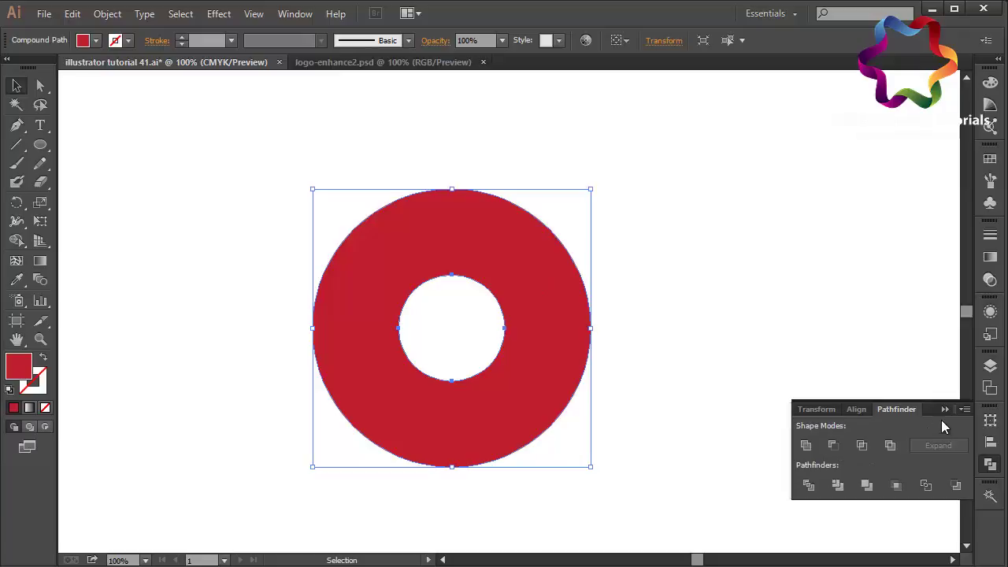
click(945, 409)
click(796, 407)
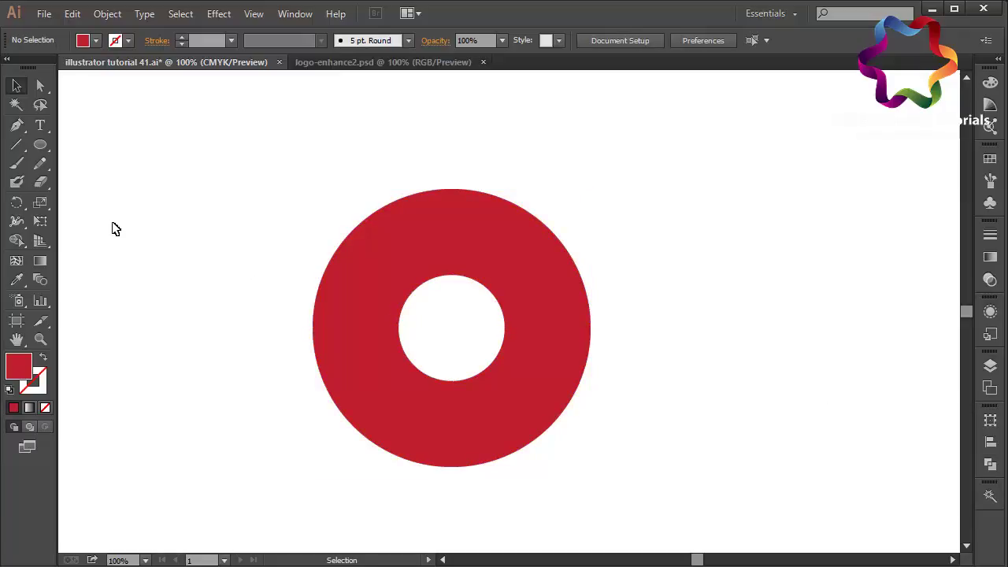
click(17, 124)
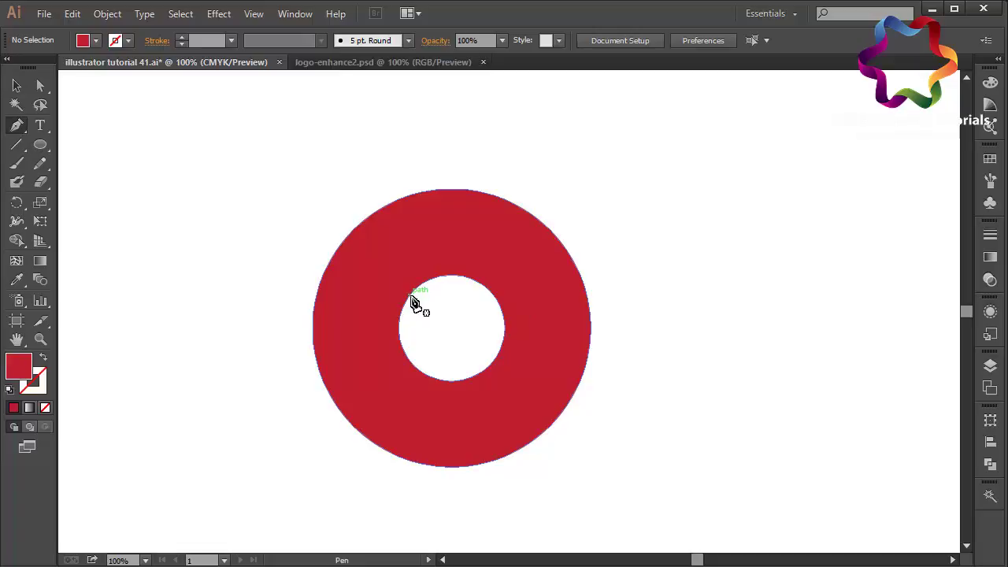
Pen-draw a blue crescent from the ring's inner edge to its outer edge
drag(401, 315, 392, 315)
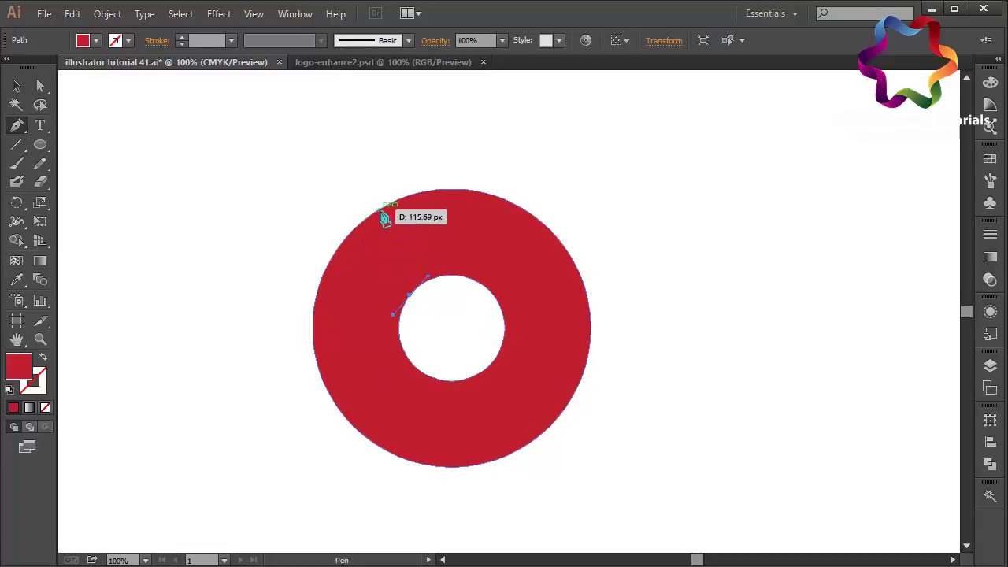
drag(391, 204, 425, 160)
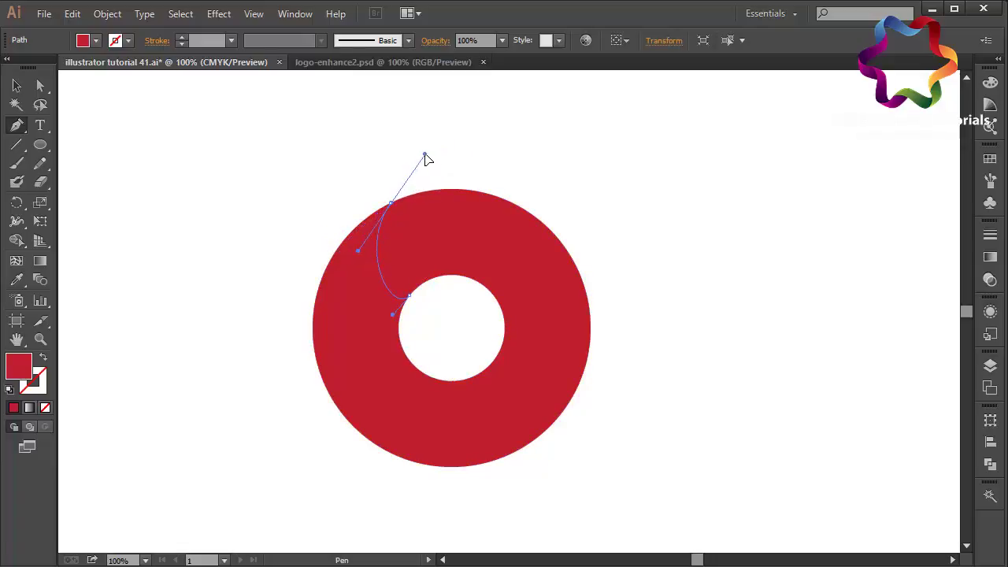
click(393, 205)
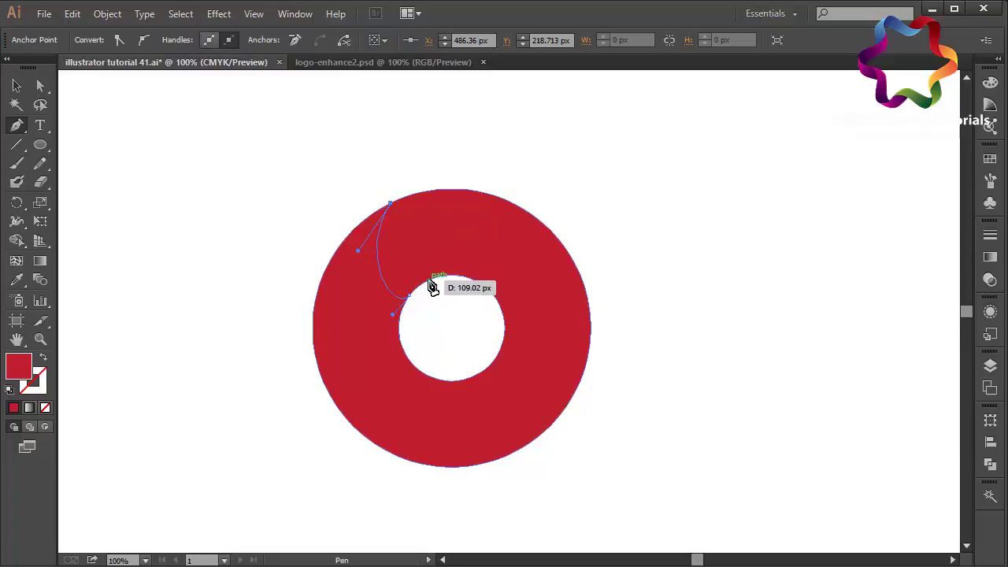
drag(429, 281, 475, 322)
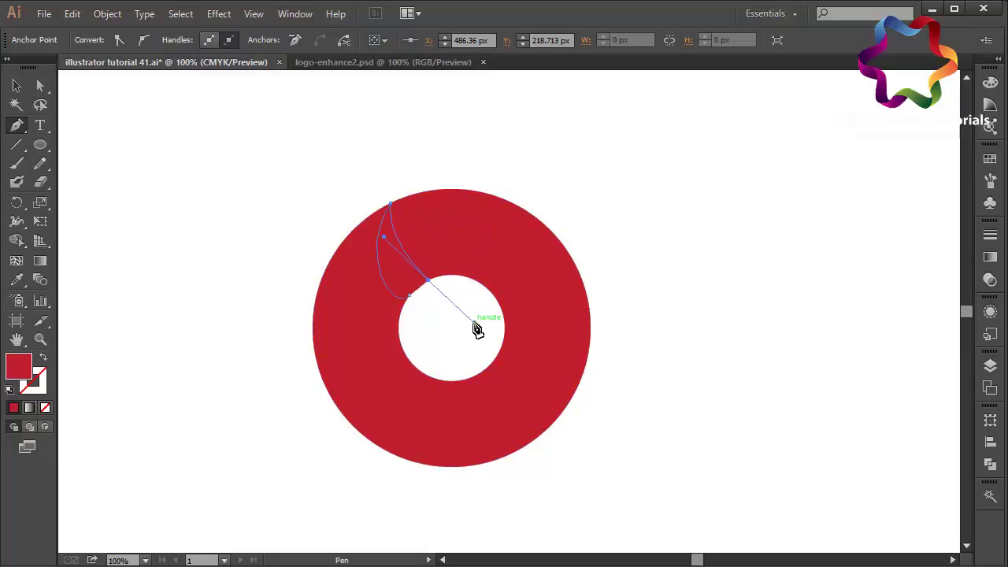
click(429, 281)
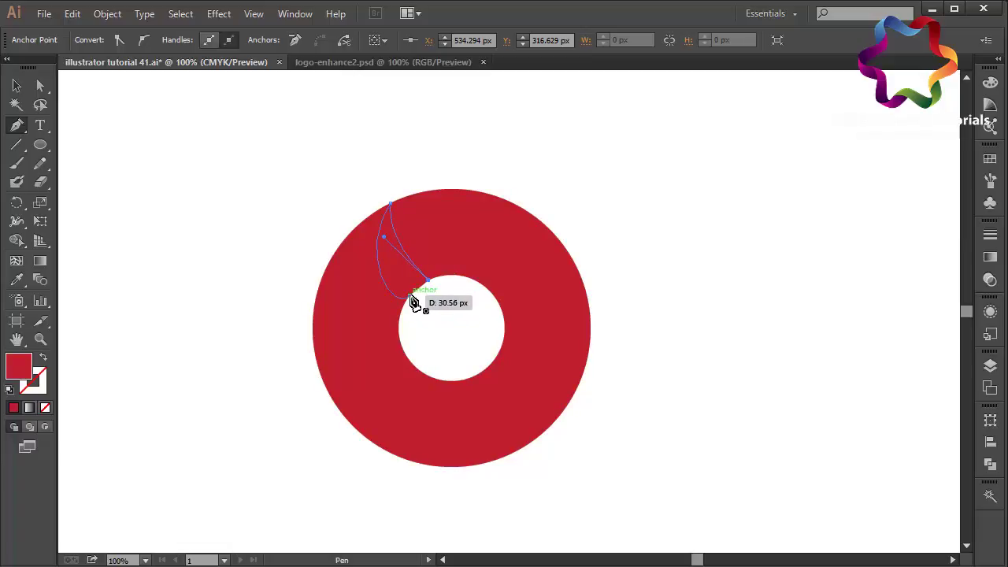
click(990, 159)
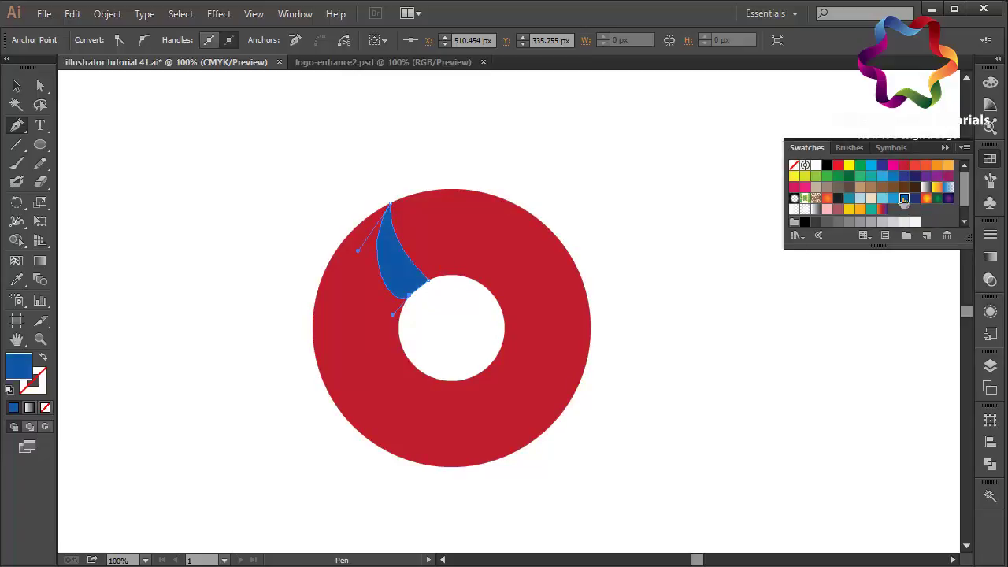
click(17, 85)
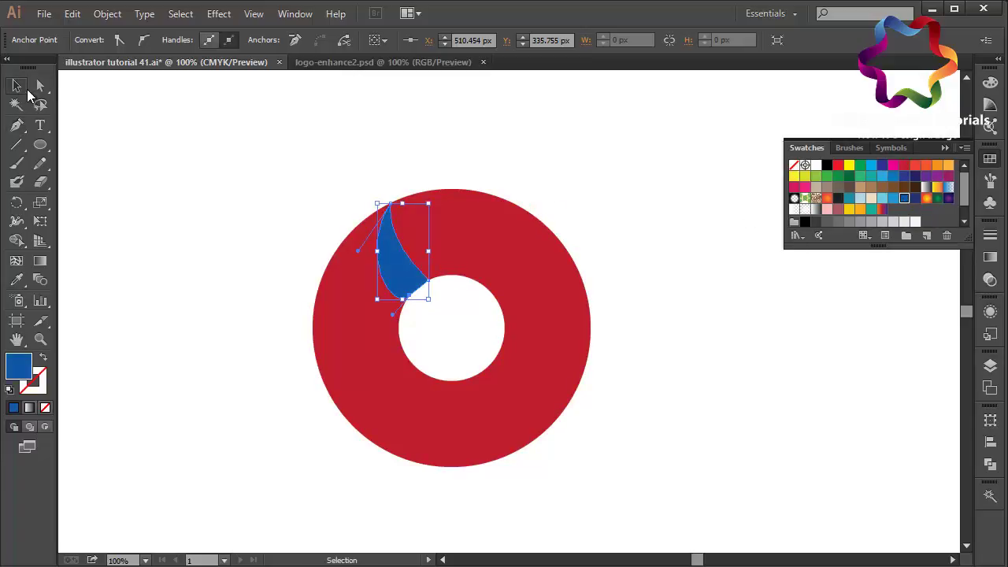
click(174, 130)
Zoom to 300% and drag the crescent's left curve outward to widen the blue band
key(ctrl+plus)
key(ctrl+plus)
key(ctrl+plus)
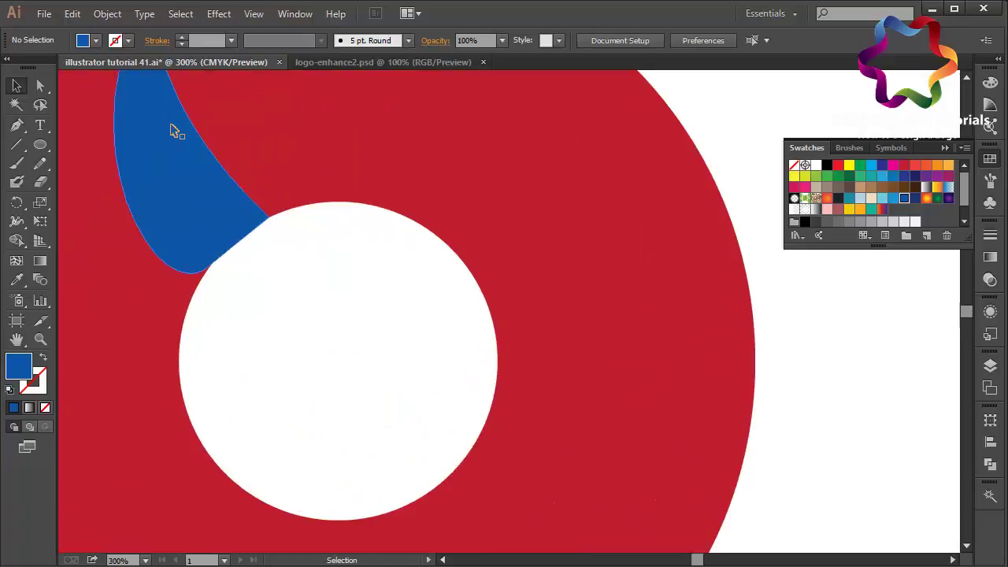
scroll(174, 130, up, 5)
scroll(175, 130, up, 4)
scroll(174, 130, left, 5)
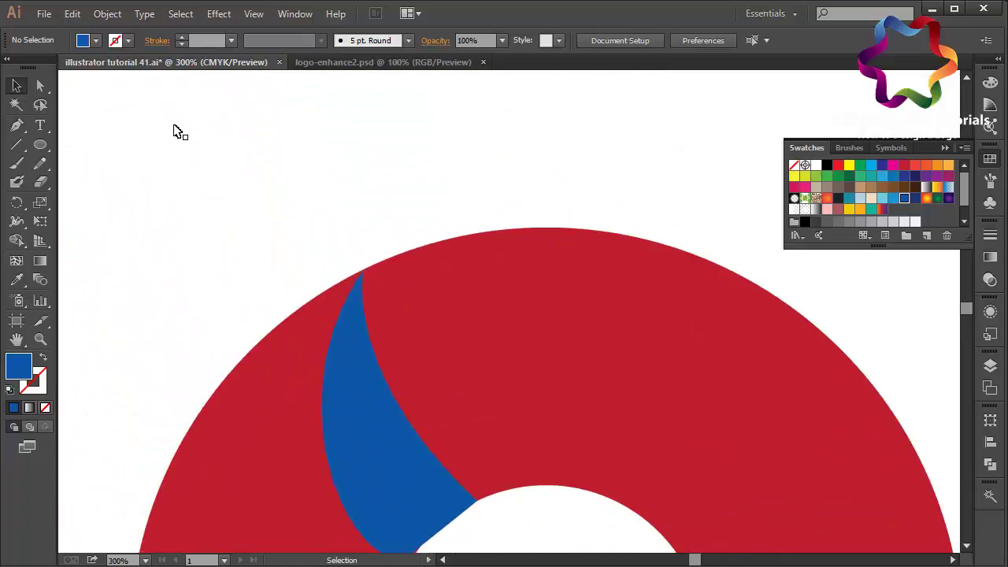
scroll(174, 130, right, 1)
scroll(177, 132, down, 3)
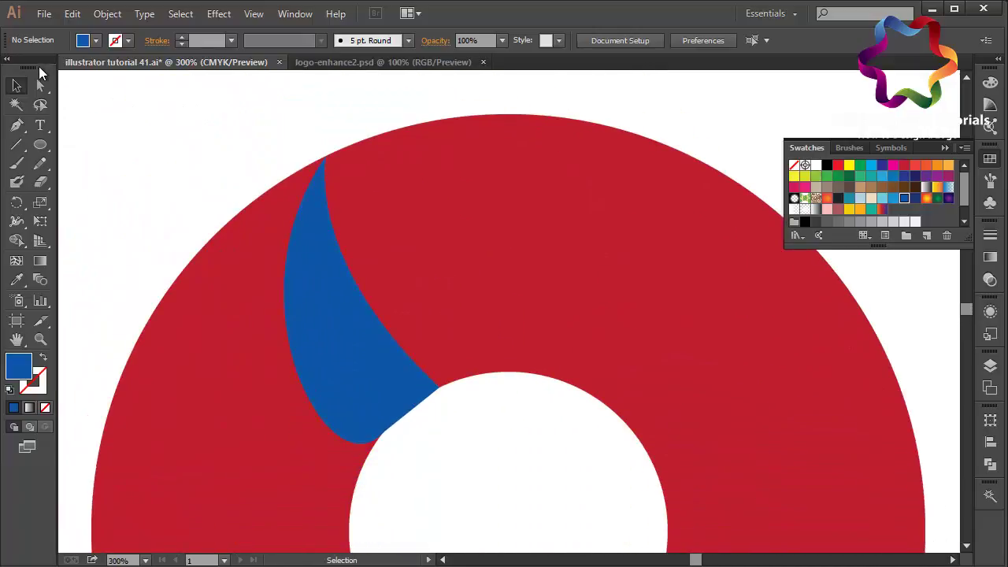
click(41, 85)
click(323, 159)
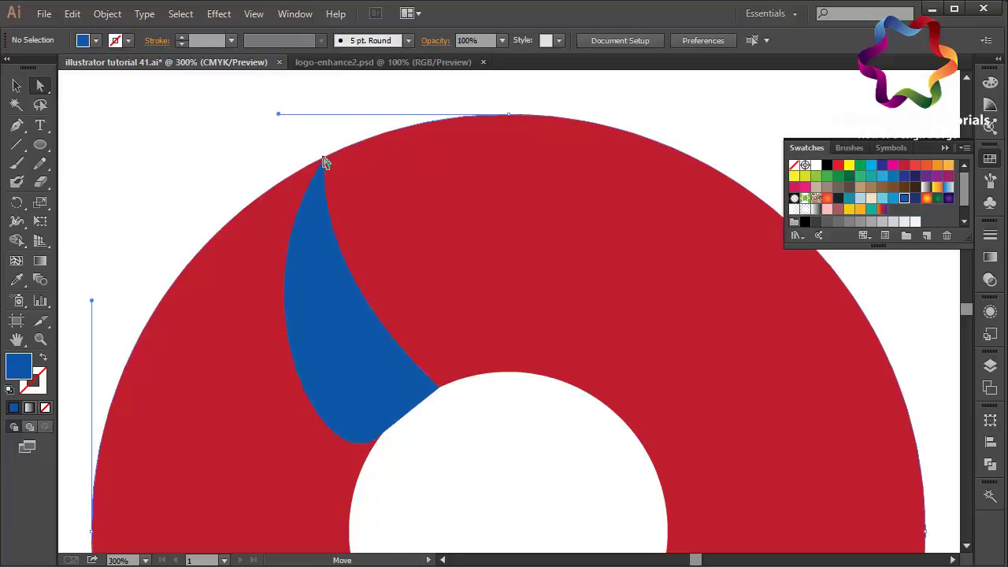
click(309, 206)
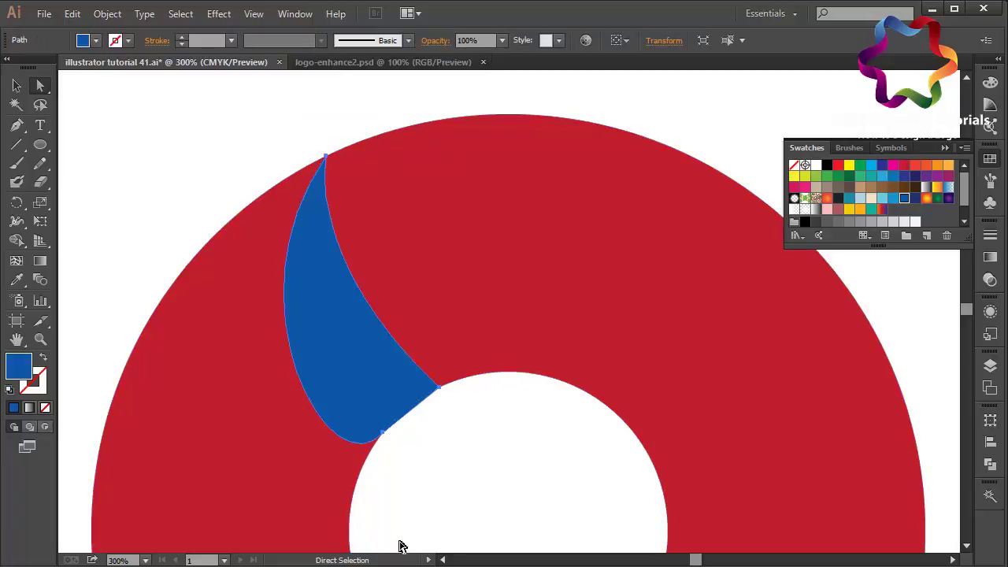
click(382, 434)
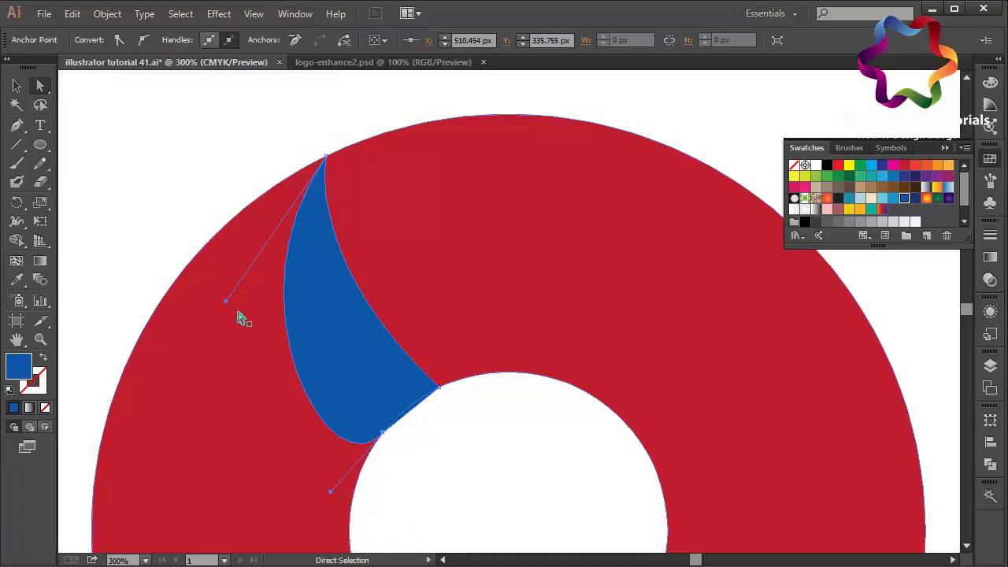
drag(226, 299, 174, 218)
click(117, 211)
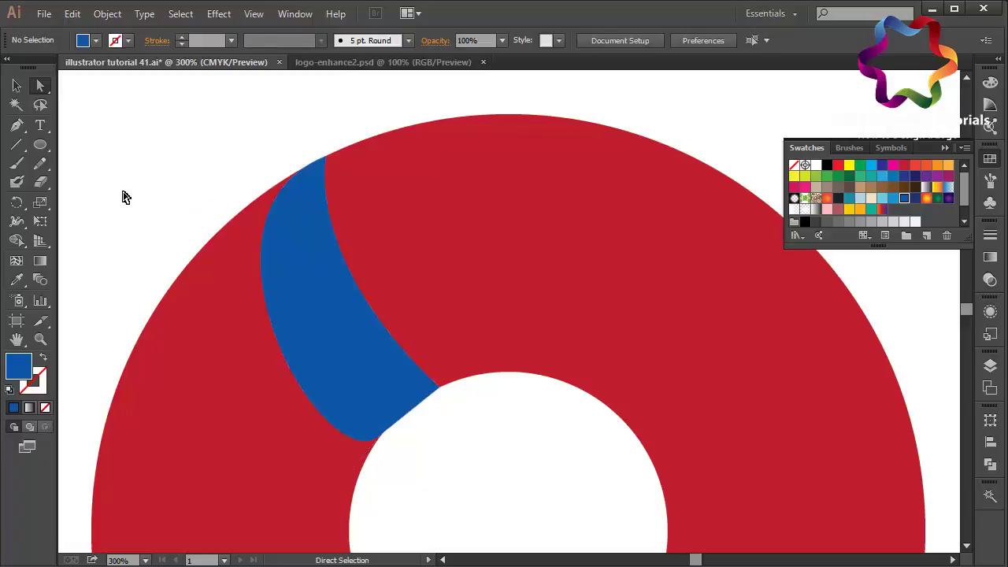
click(42, 145)
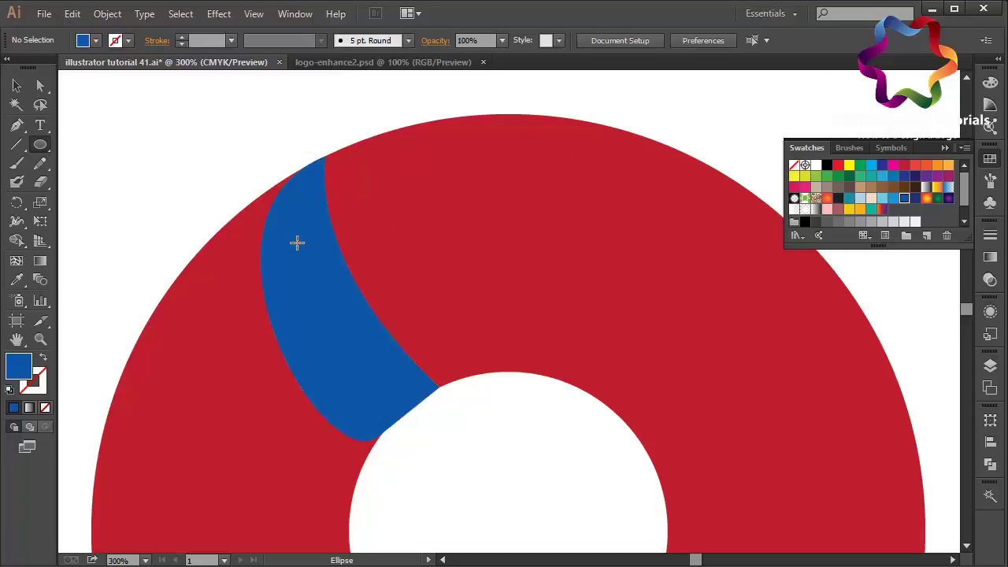
Fill the blue band end to end with white circles of varying sizes
click(816, 166)
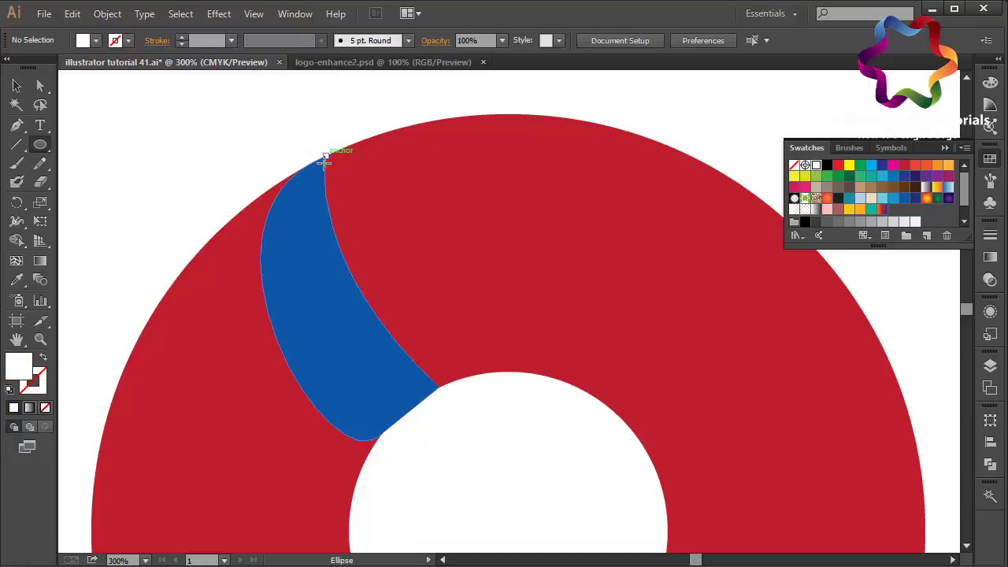
drag(323, 161, 317, 192)
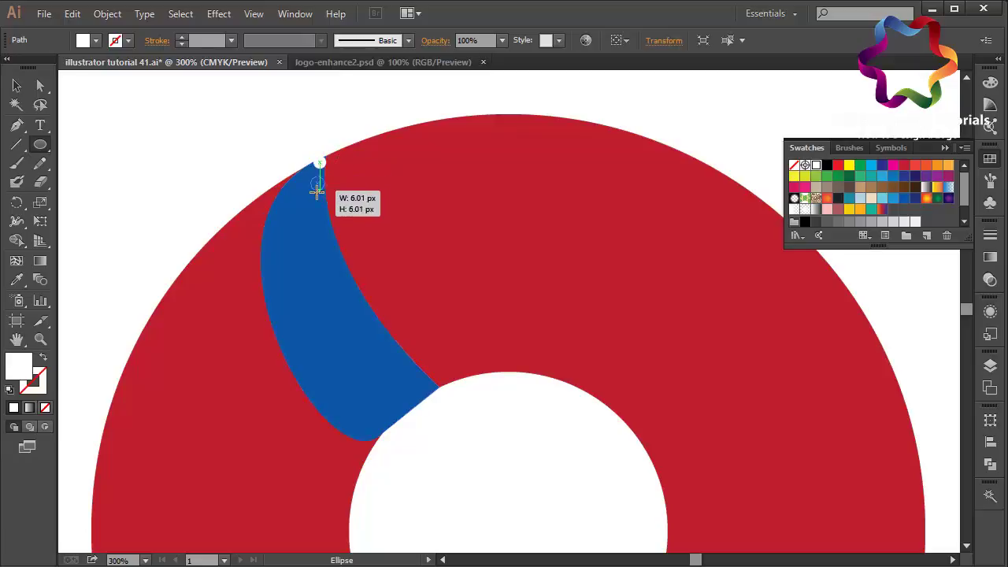
mouse_move(317, 191)
mouse_down()
mouse_move(315, 235)
mouse_move(373, 337)
mouse_up()
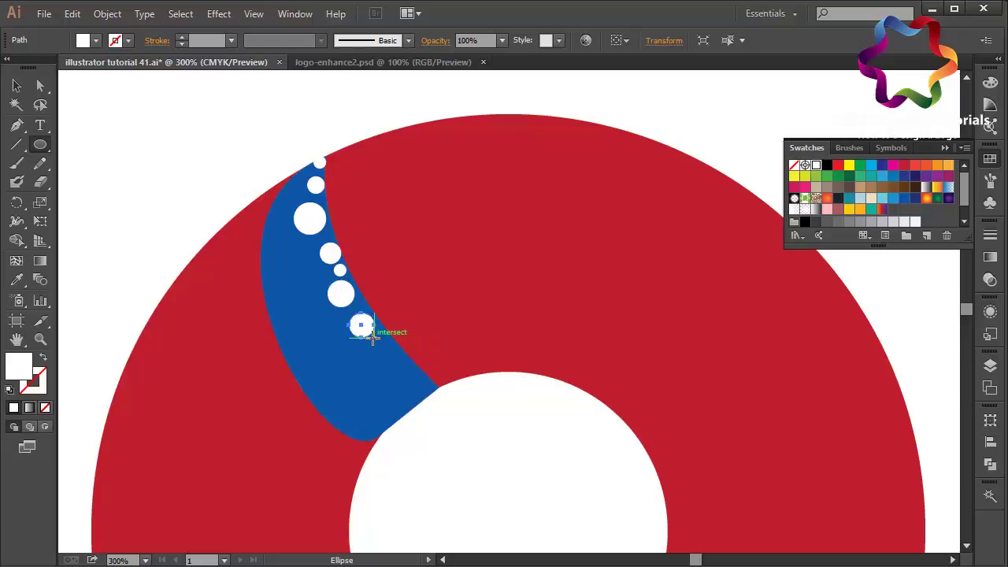
mouse_move(387, 338)
mouse_down()
mouse_move(389, 374)
mouse_move(438, 387)
mouse_move(419, 375)
mouse_up()
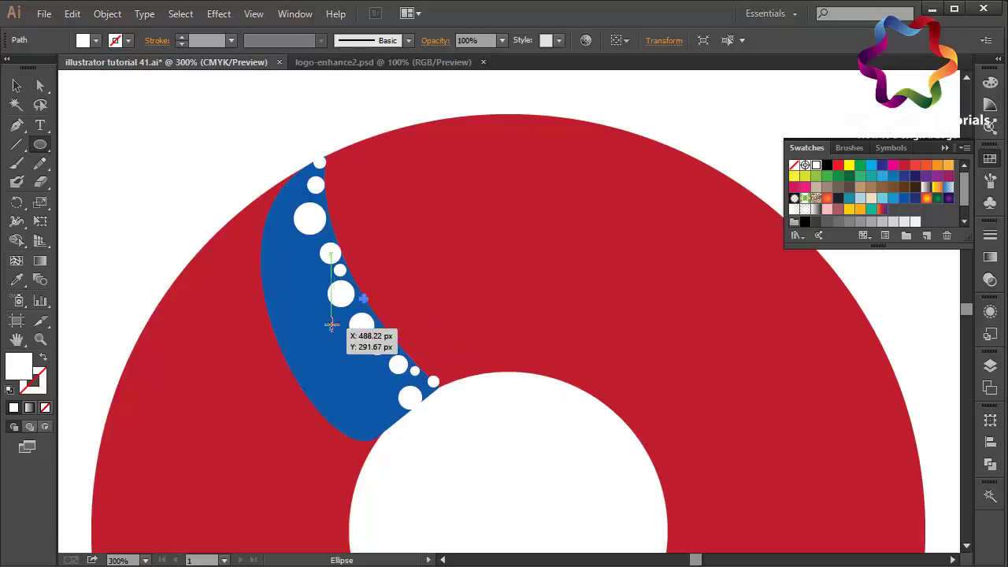
drag(331, 324, 331, 330)
drag(293, 244, 313, 263)
mouse_move(290, 175)
mouse_down()
mouse_move(277, 274)
mouse_move(321, 288)
mouse_move(296, 318)
mouse_move(318, 311)
mouse_move(307, 334)
mouse_move(274, 337)
mouse_move(342, 372)
mouse_move(419, 374)
mouse_up()
drag(302, 384, 313, 395)
mouse_move(331, 392)
mouse_down()
mouse_move(387, 397)
mouse_move(394, 426)
mouse_move(315, 406)
mouse_move(376, 447)
mouse_up()
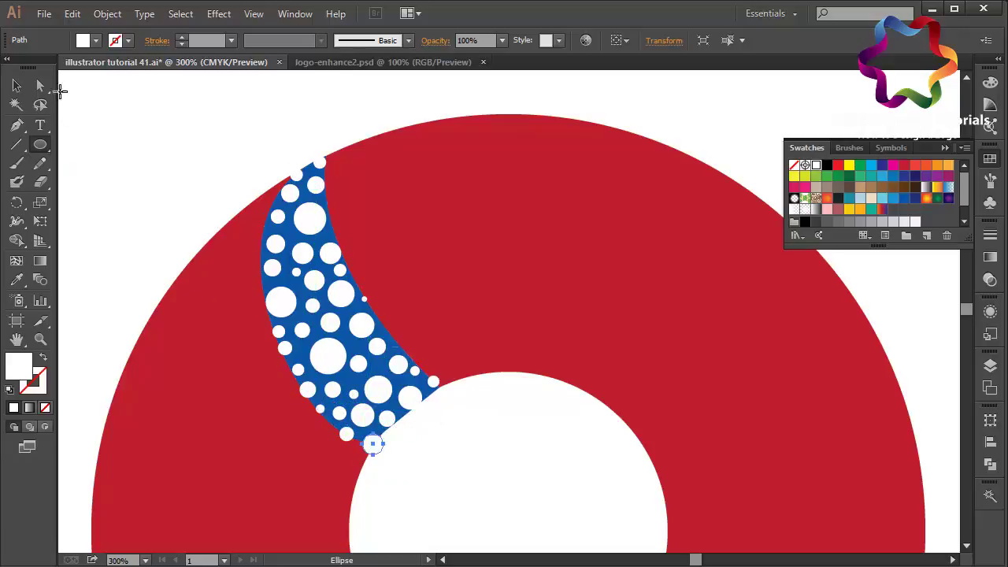
click(16, 85)
key(Left)
Copy a small circle to the band's tip, then delete the red ring and blue band
key(Up)
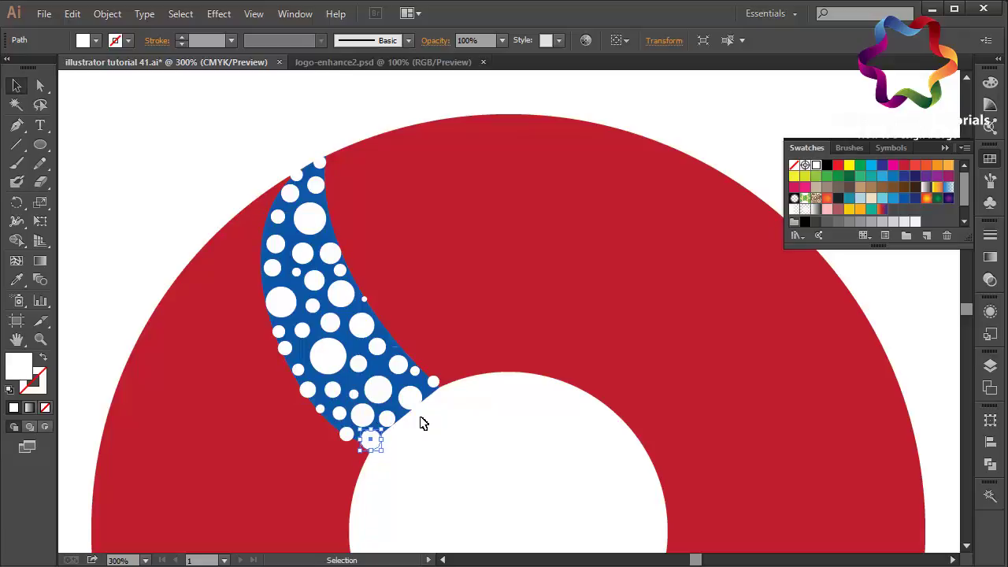
drag(371, 441, 434, 385)
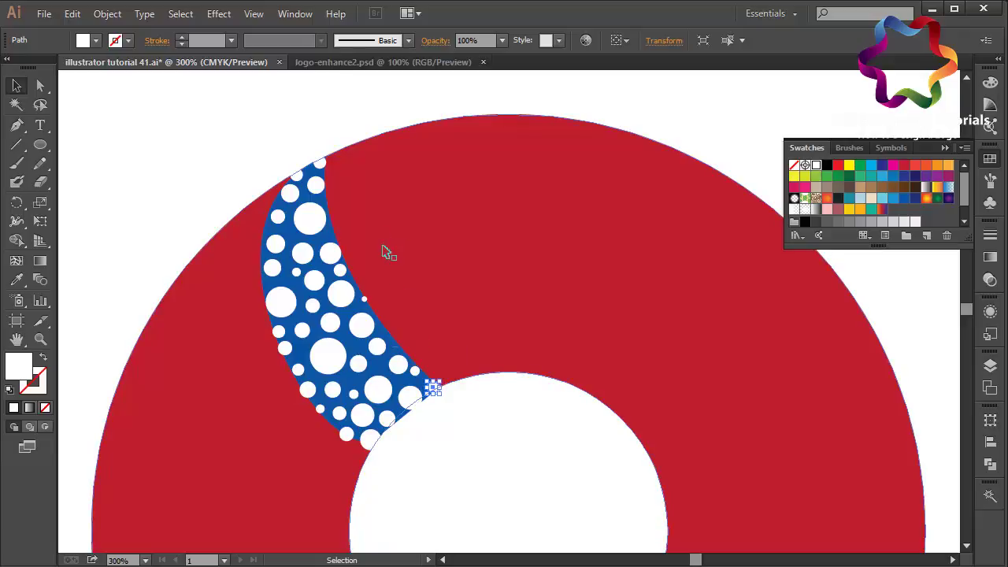
click(332, 200)
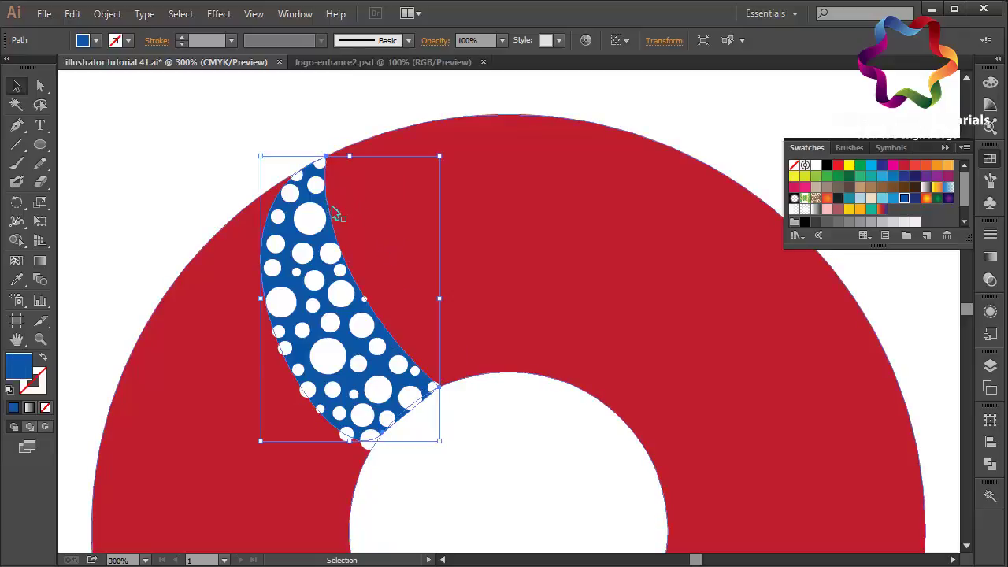
shift+click(397, 180)
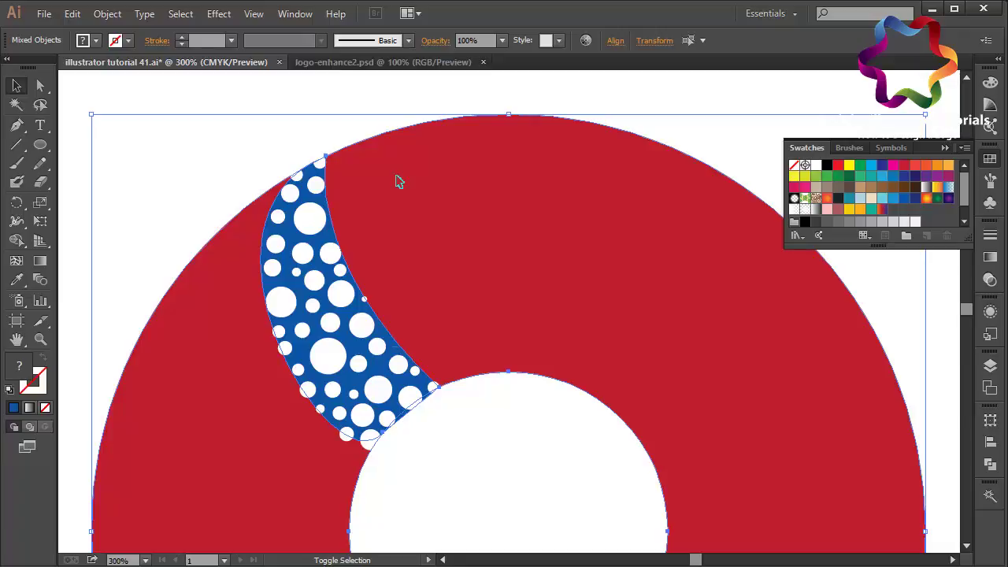
key(Delete)
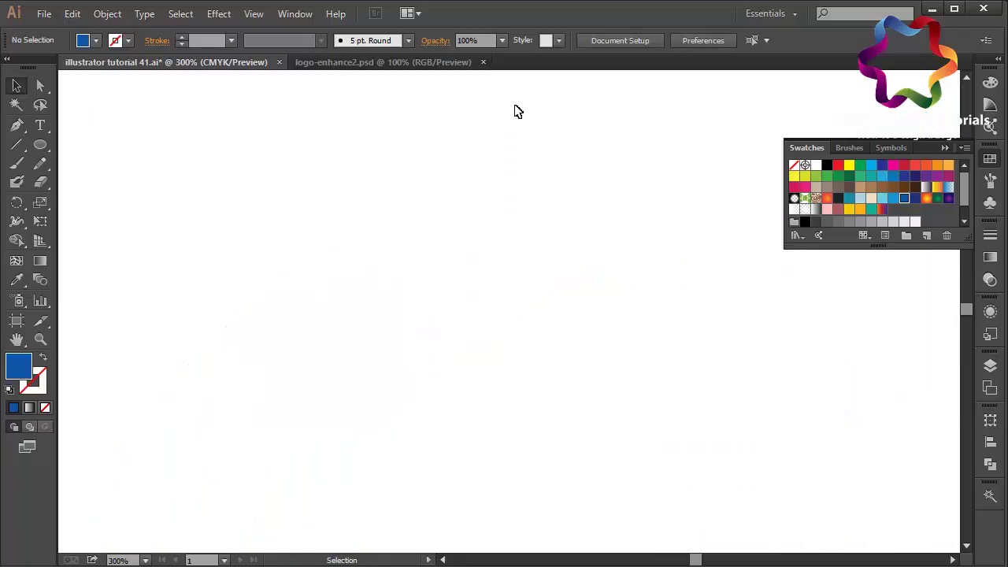
Select all the leftover white circles and fill them with the purple swatch
drag(541, 72, 151, 416)
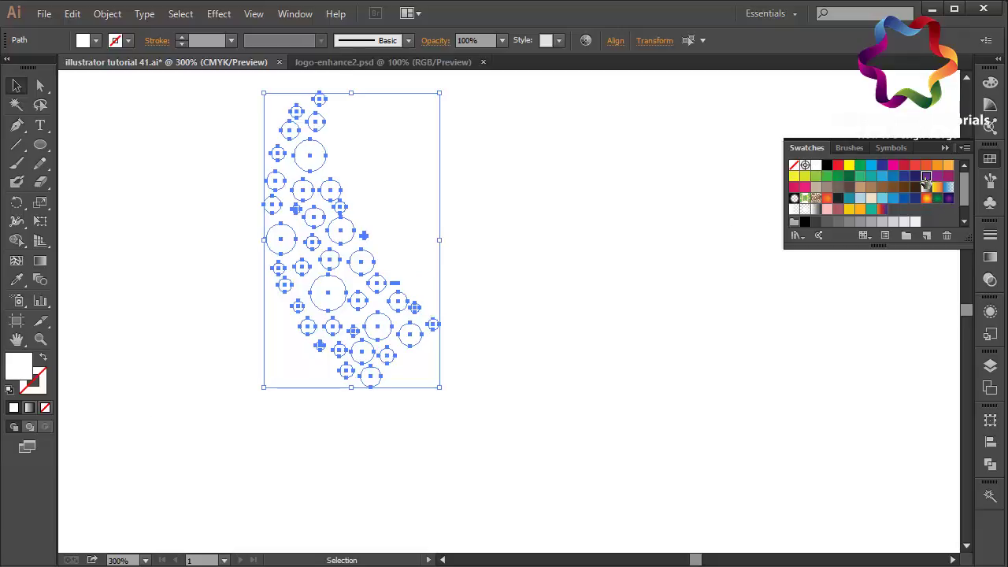
click(926, 176)
click(518, 374)
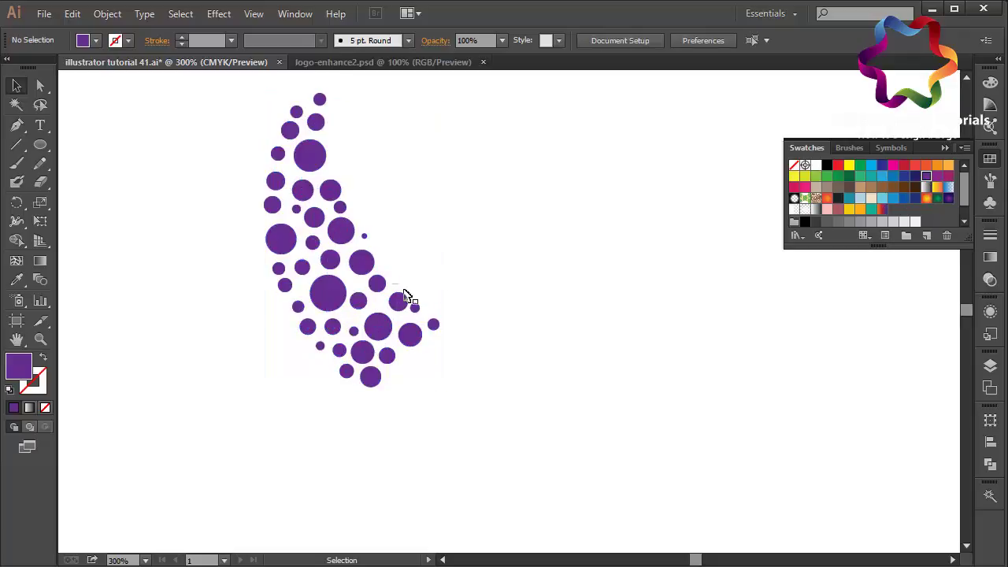
Shift three small purple dots slightly along the lower-right edge, then select all dots
drag(404, 294, 398, 288)
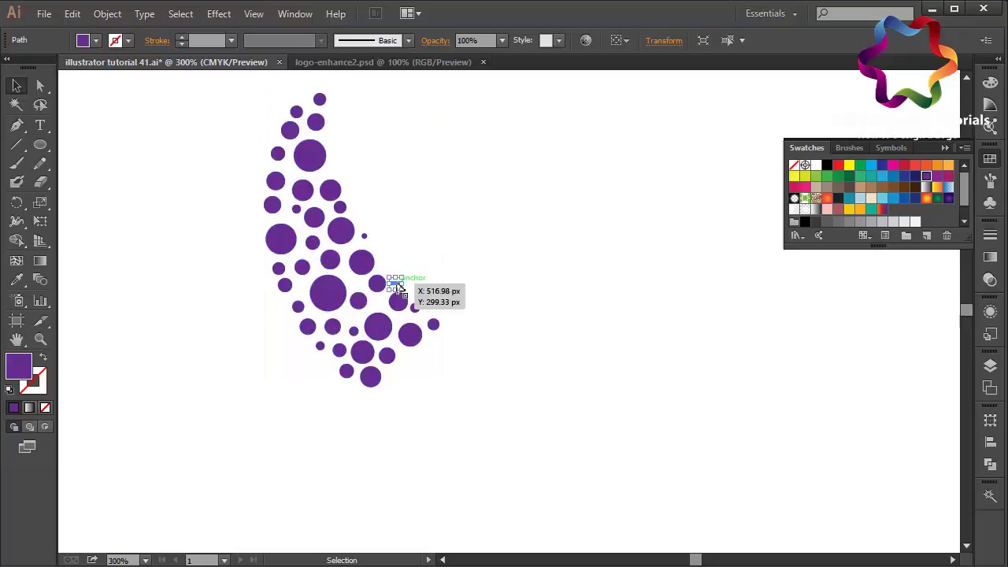
click(398, 288)
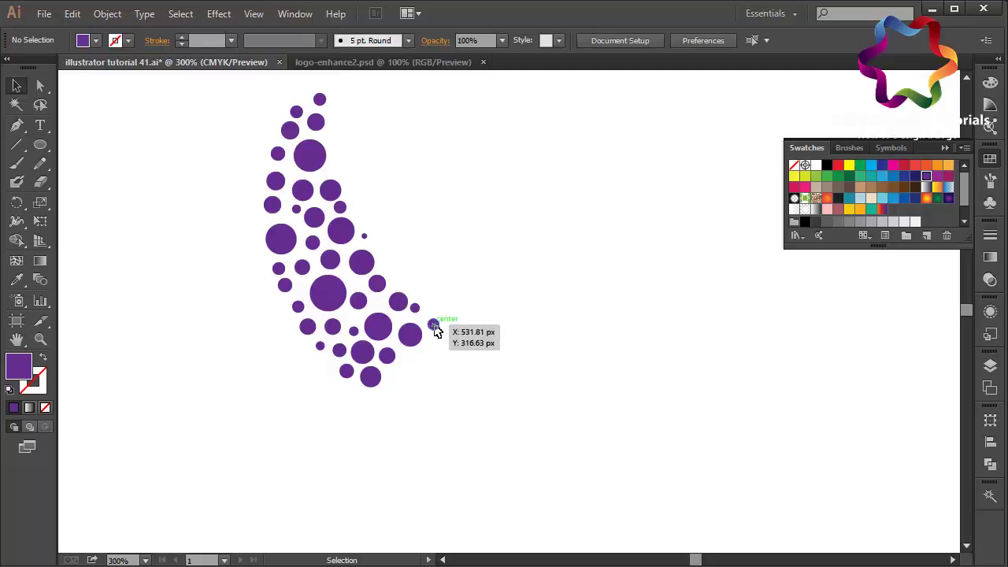
drag(433, 325, 427, 318)
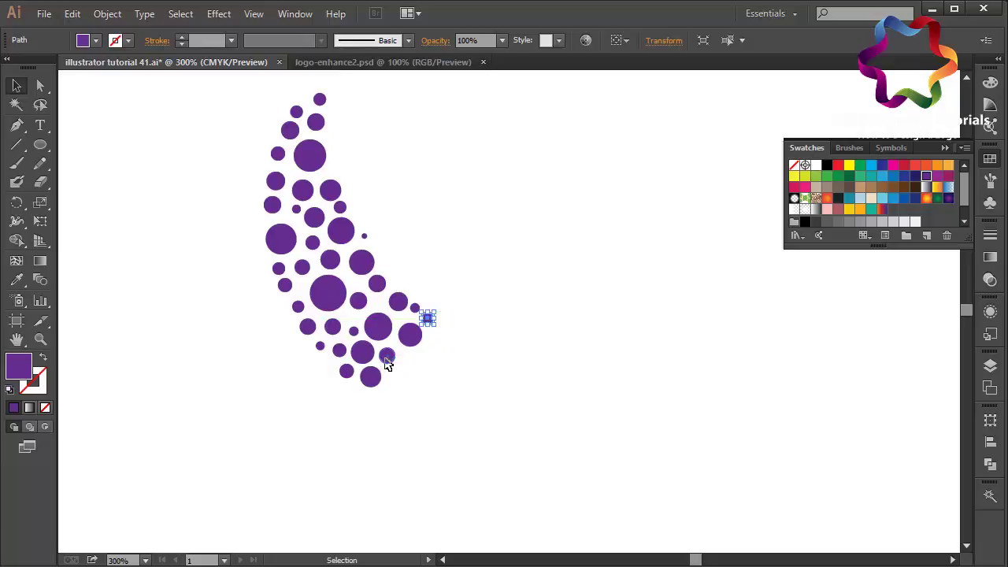
drag(387, 362, 397, 365)
click(520, 387)
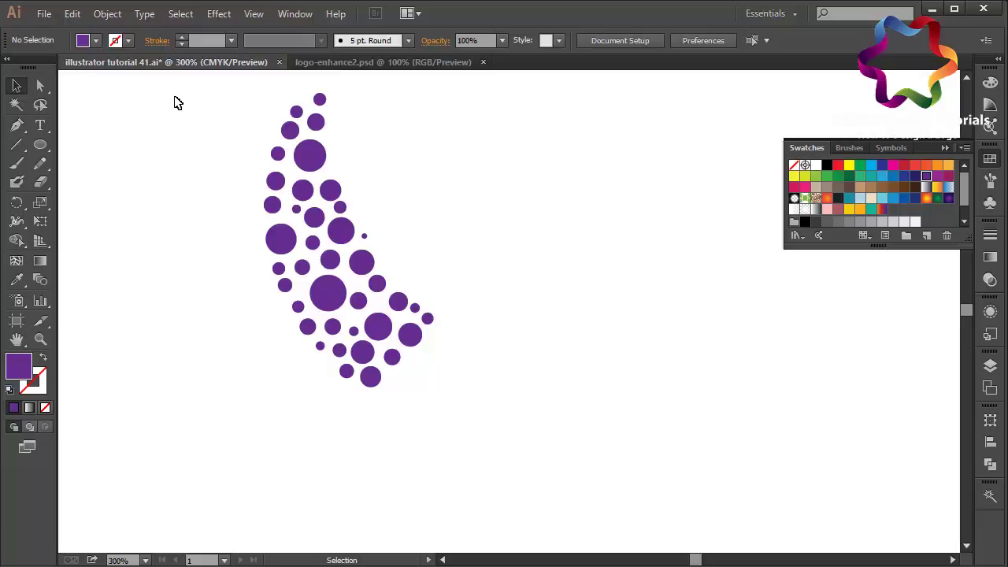
drag(177, 102, 526, 406)
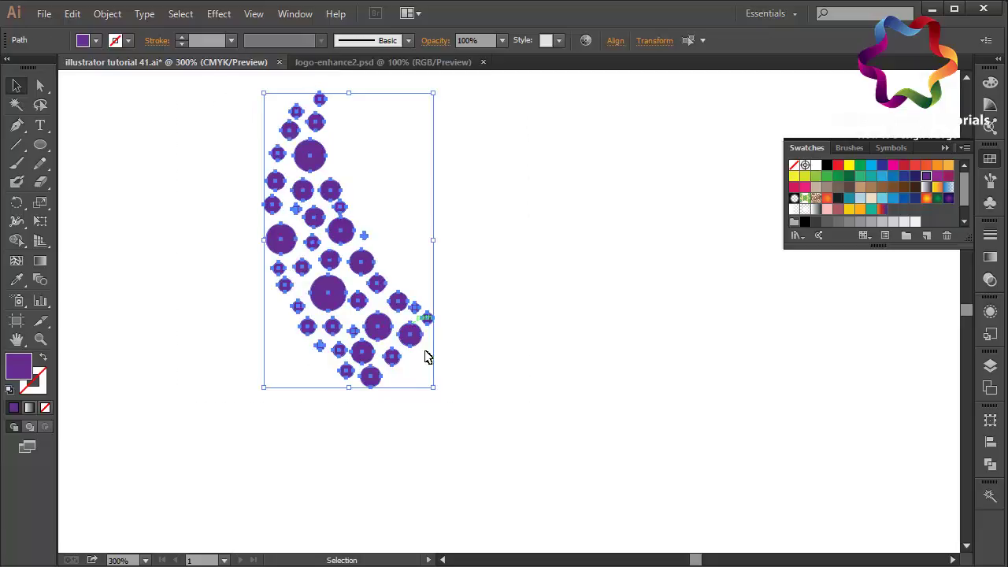
Group all the purple dots into one object and set the zoom to 200%
right_click(393, 307)
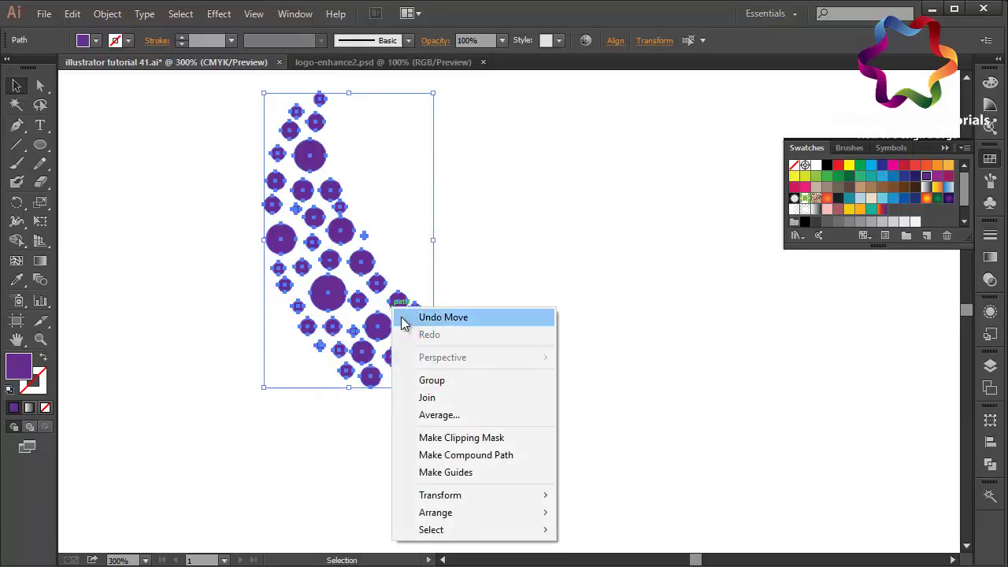
click(456, 382)
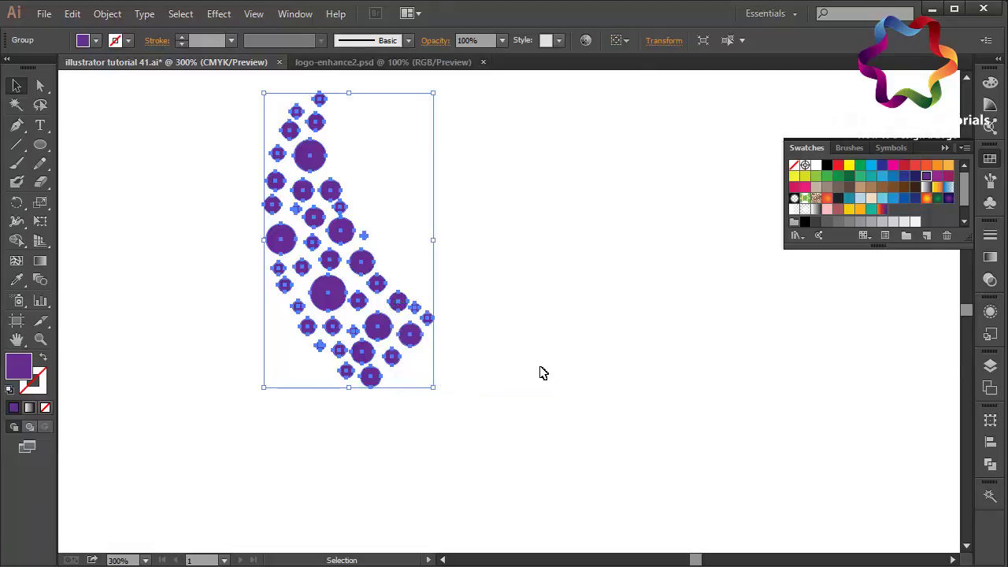
click(600, 361)
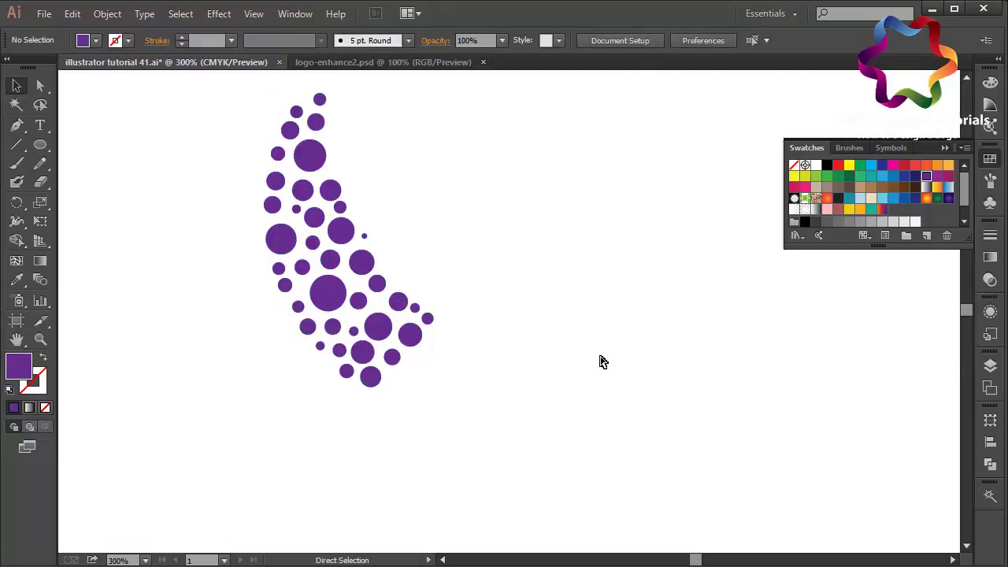
key(ctrl+plus)
key(ctrl+minus)
key(ctrl+minus)
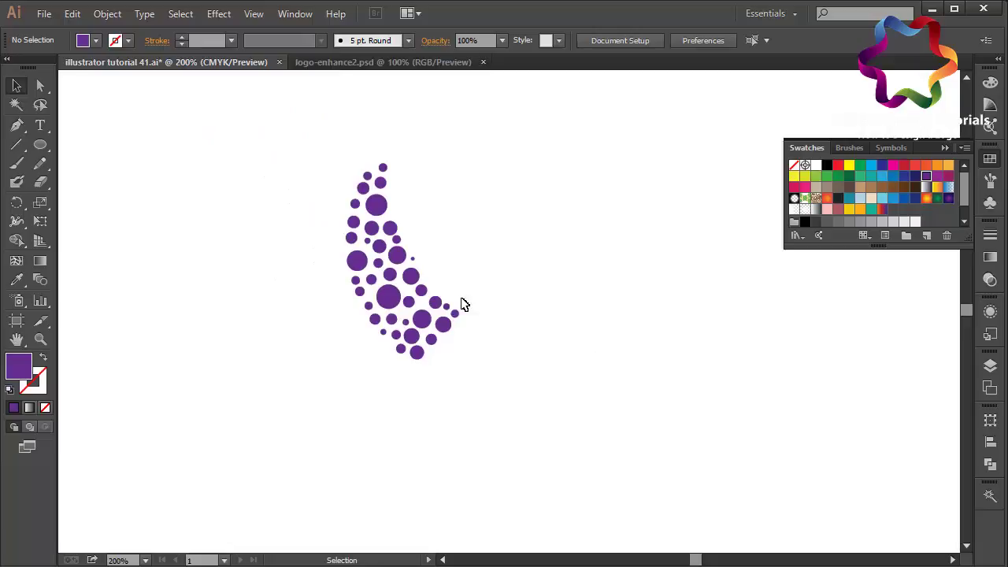
drag(372, 306, 293, 297)
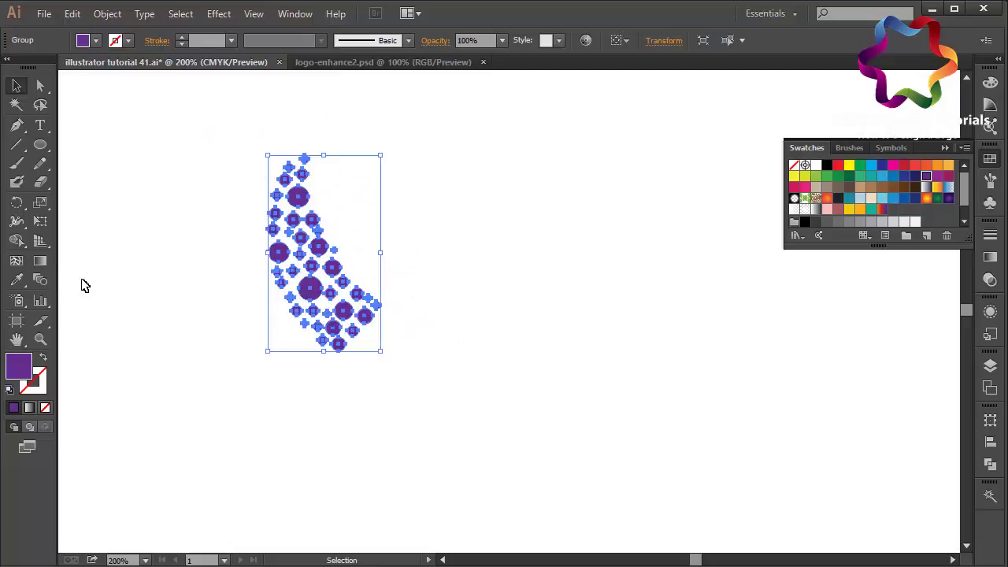
drag(16, 202, 55, 204)
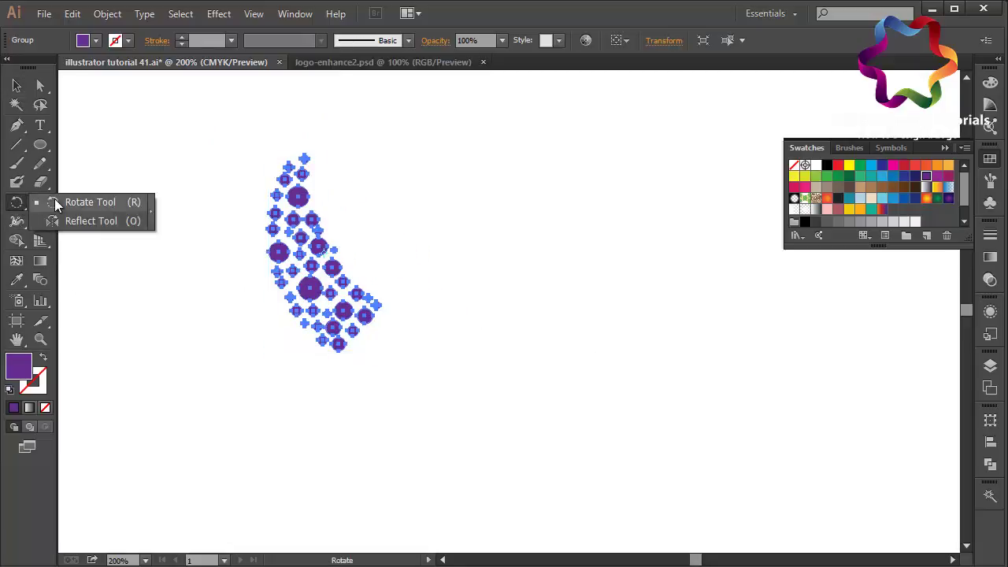
click(66, 204)
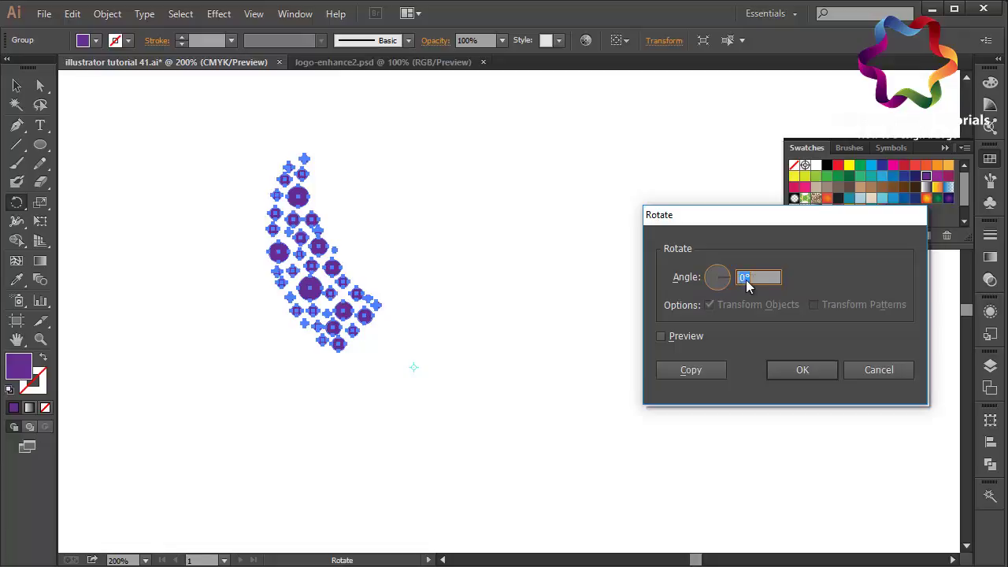
text(15)
click(717, 370)
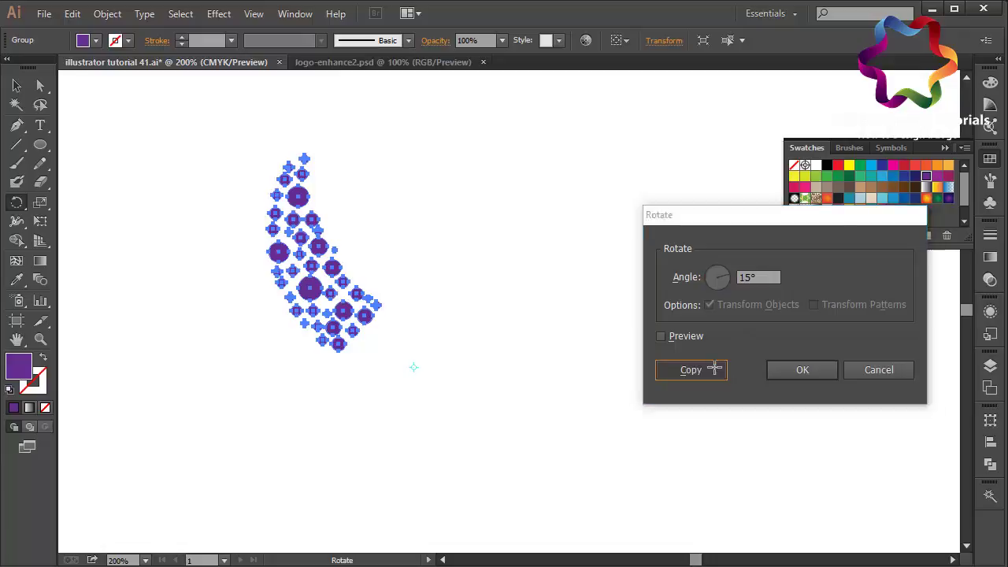
key(v)
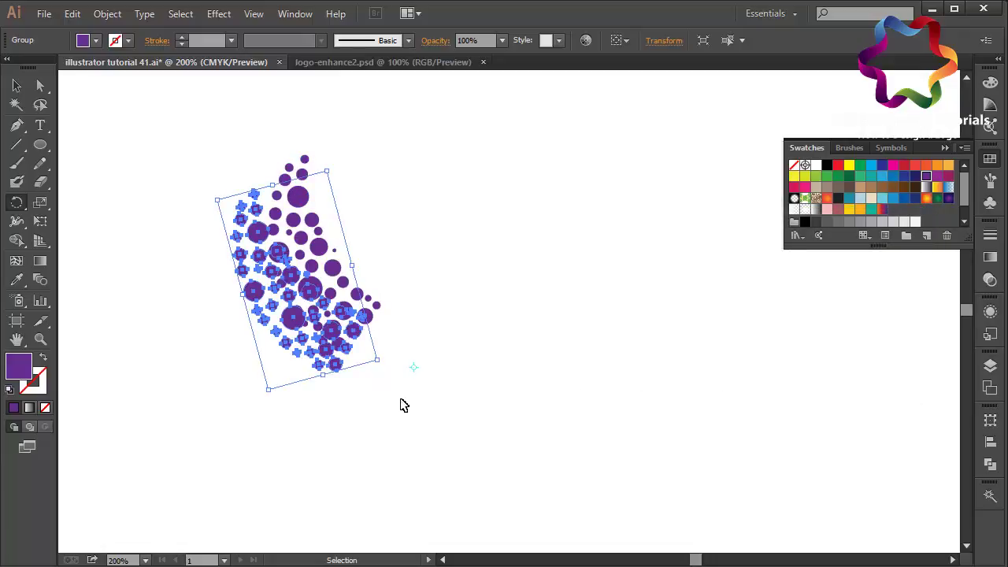
key(ctrl+z)
key(r)
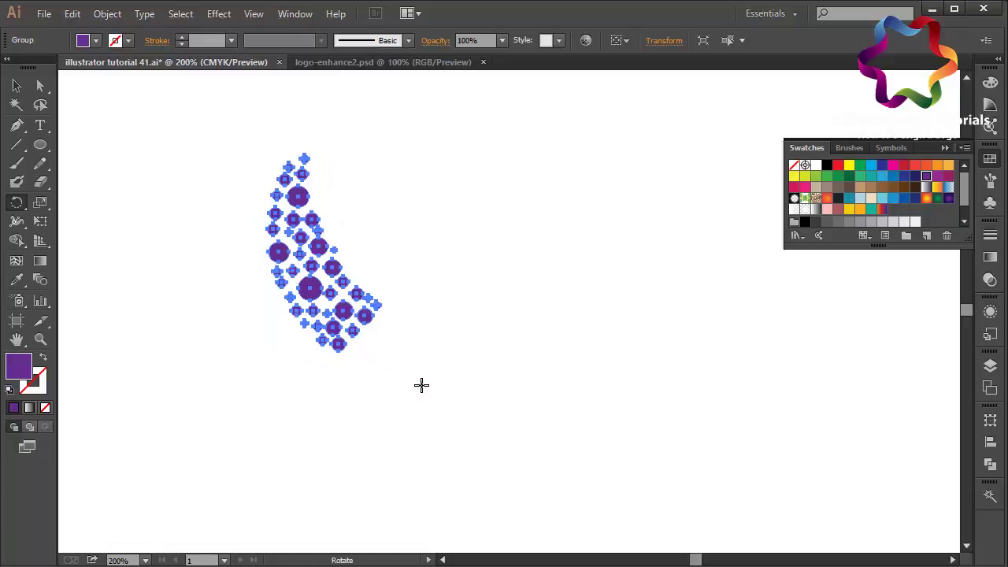
alt+click(421, 386)
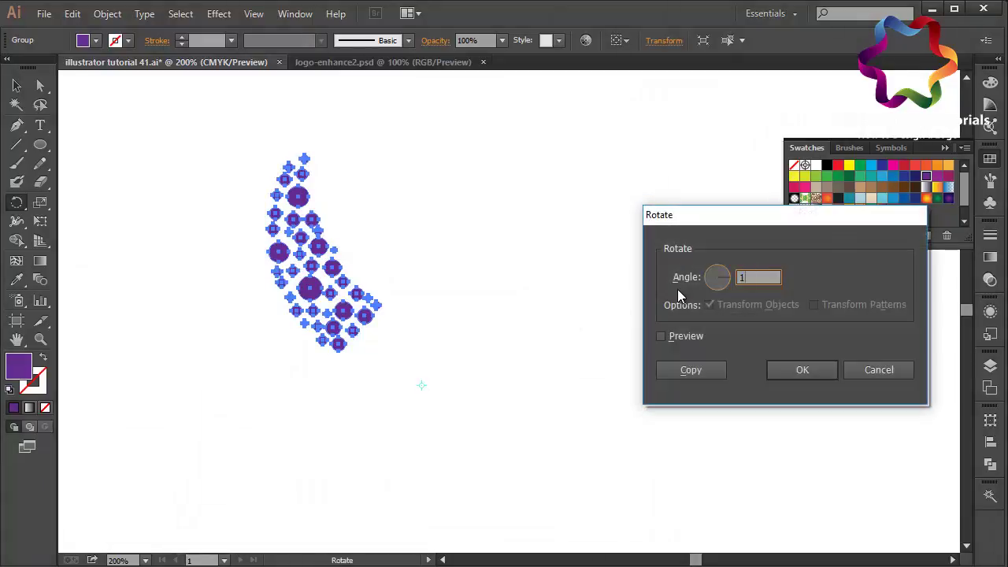
text(5)
click(691, 370)
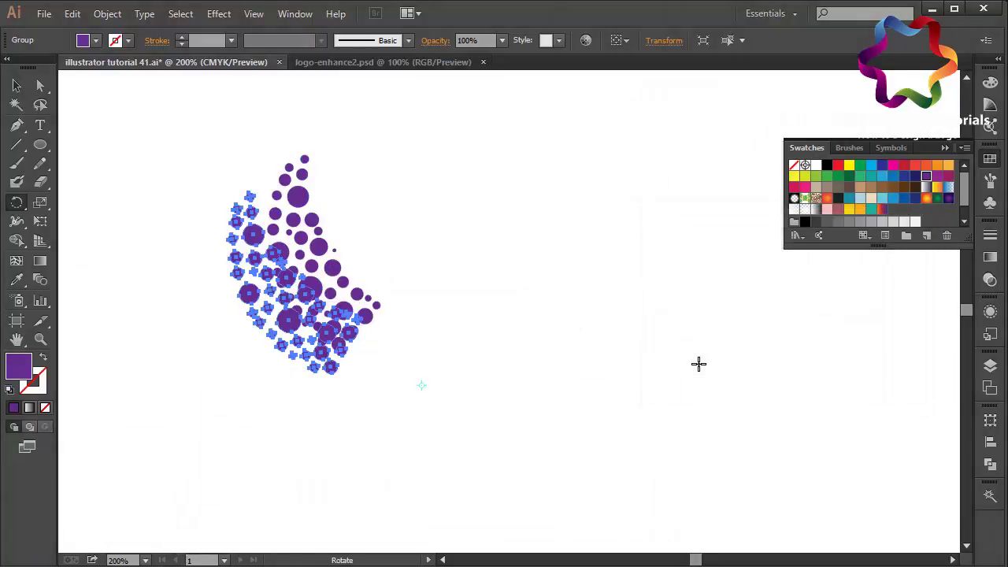
key(ctrl+z)
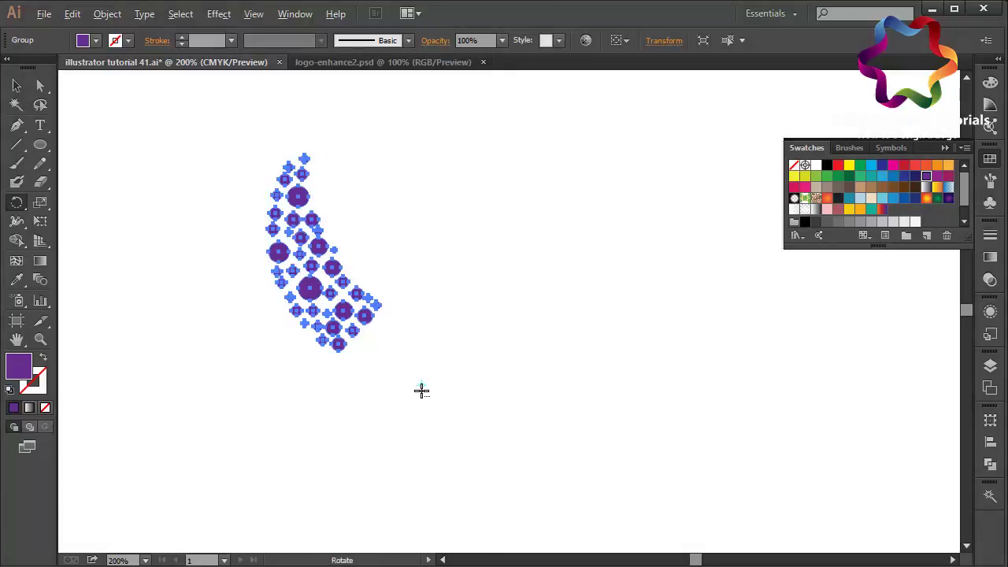
alt+click(421, 391)
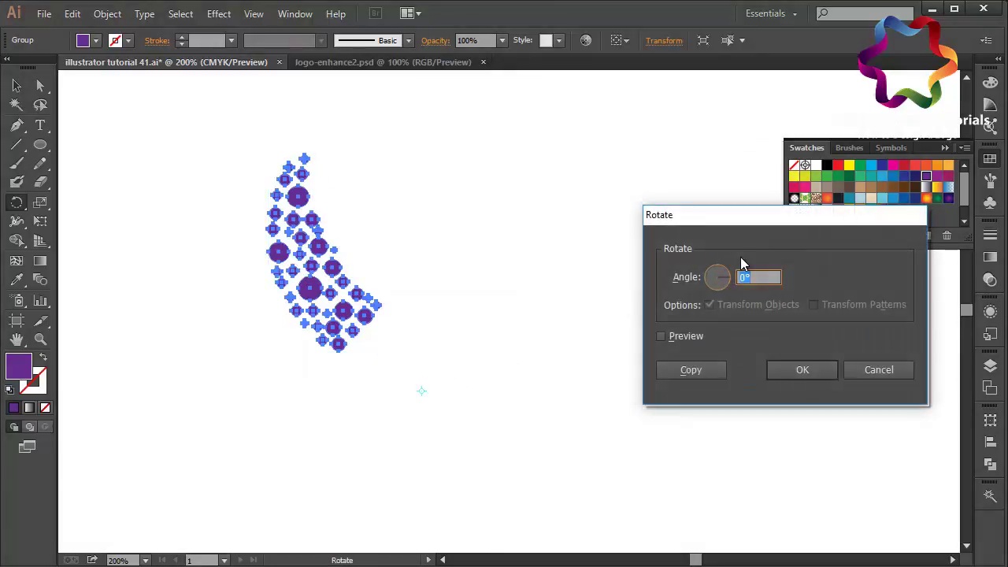
text(0)
click(711, 369)
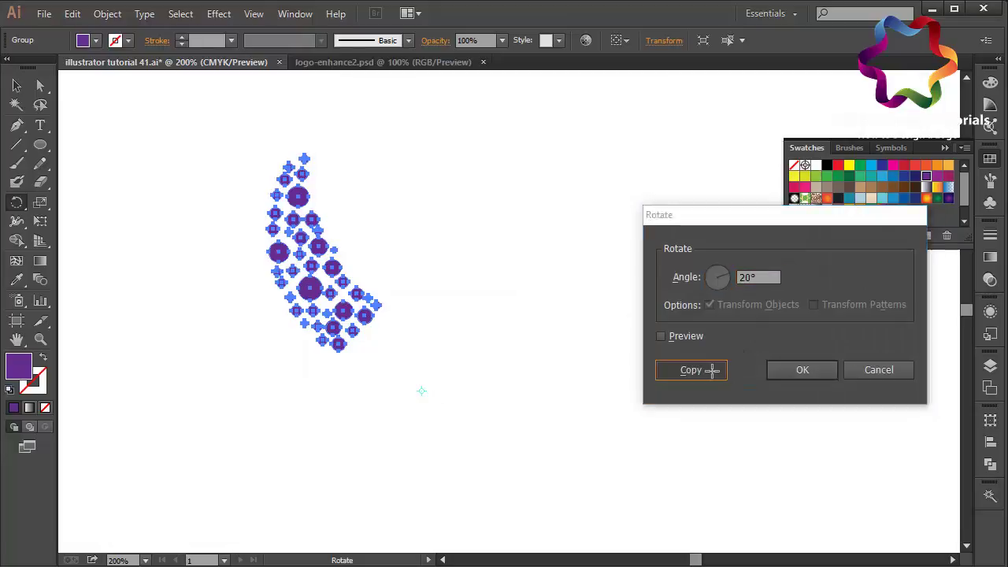
key(ctrl+z)
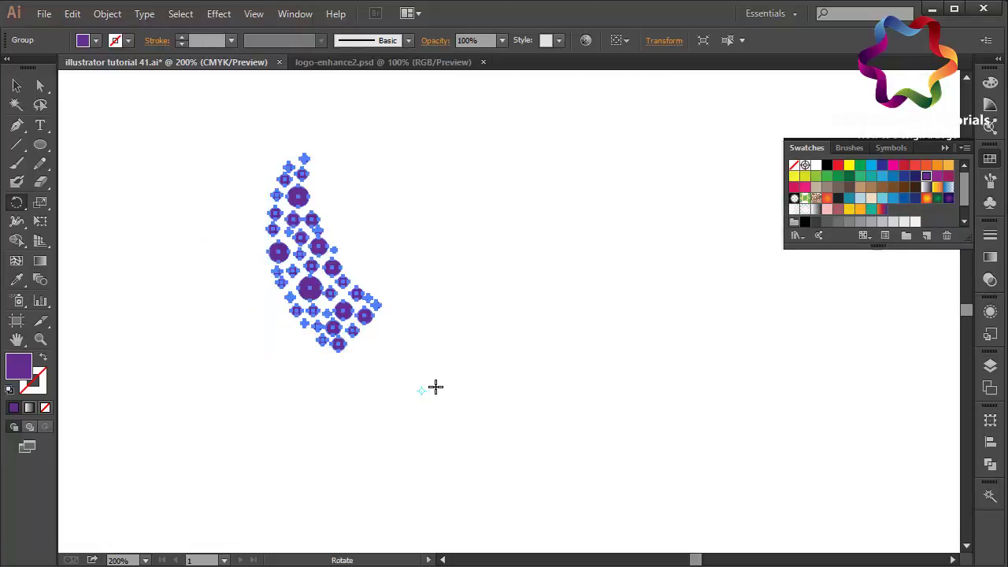
Try 20° and 25° rotated copies of the crescent around trial pivots, undoing the last
alt+click(426, 398)
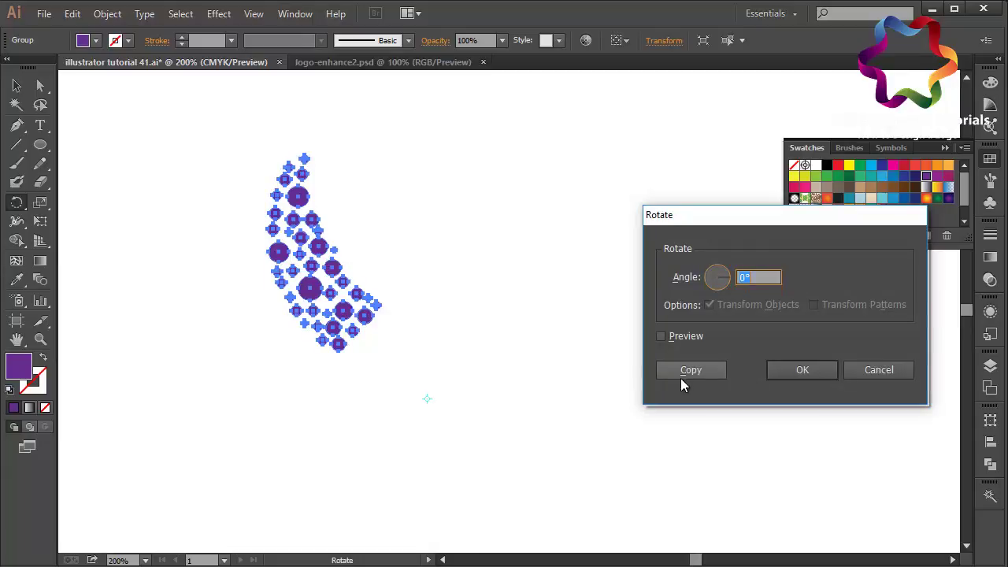
text(20)
click(691, 370)
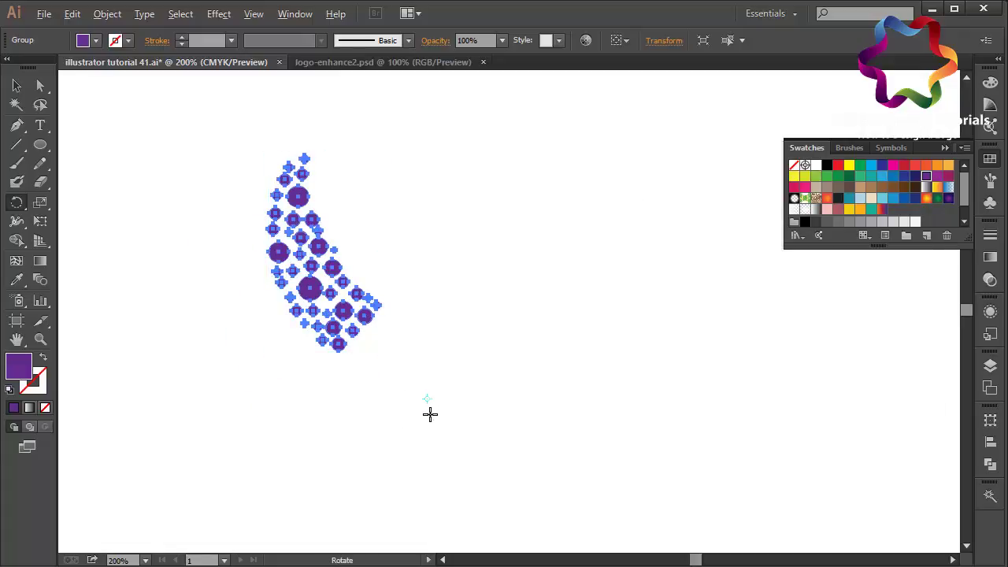
alt+click(430, 414)
text(2)
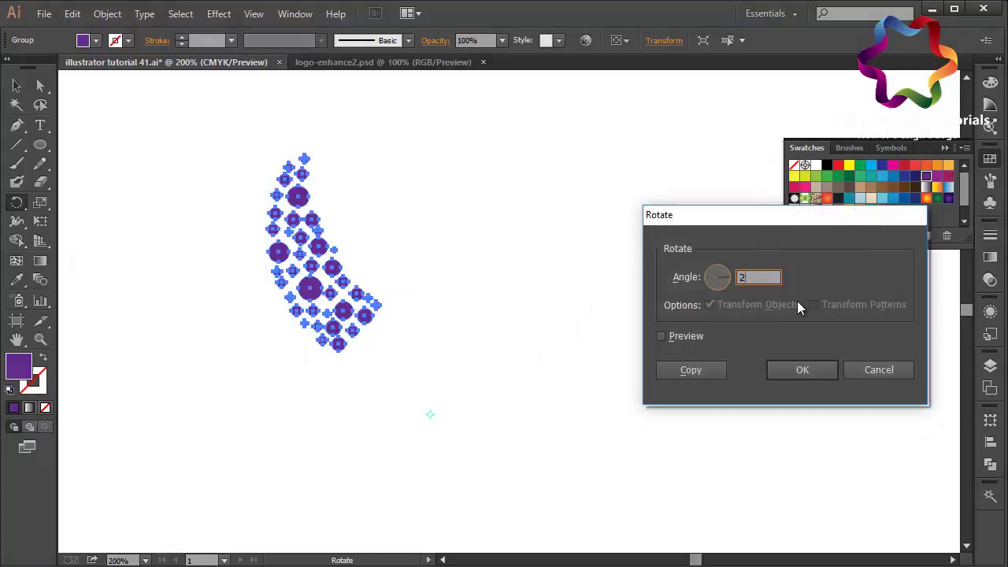
text(5)
click(706, 369)
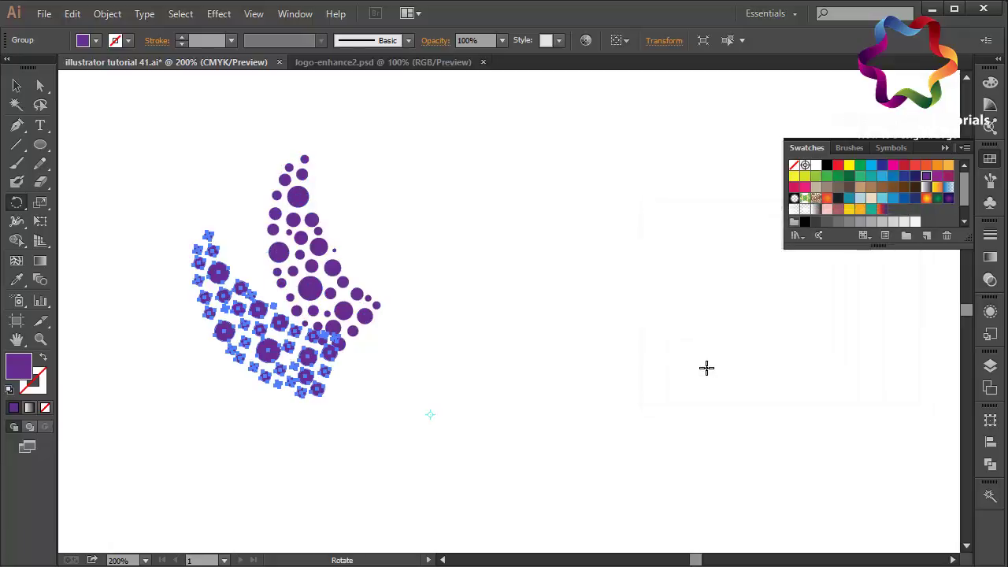
alt+click(451, 415)
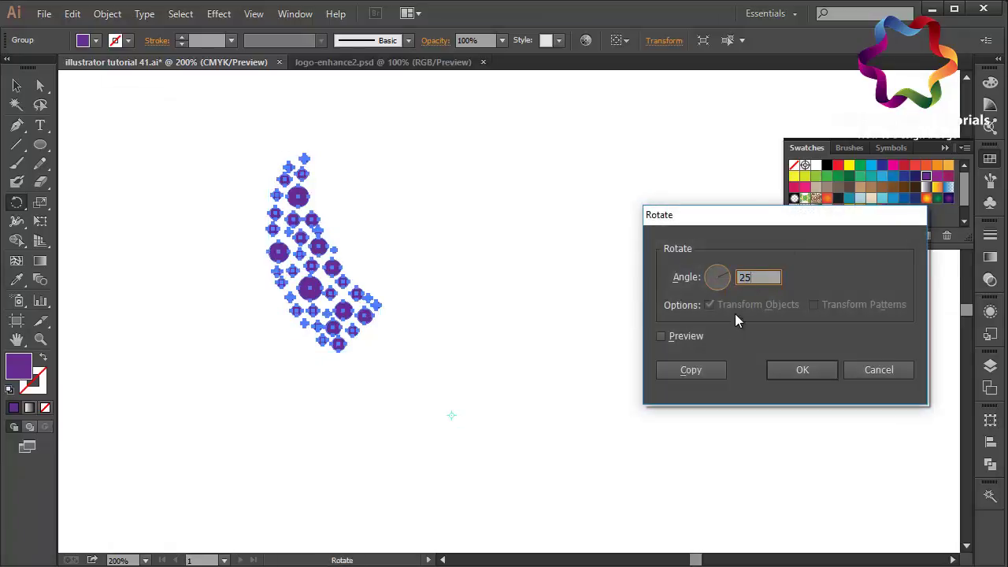
click(711, 370)
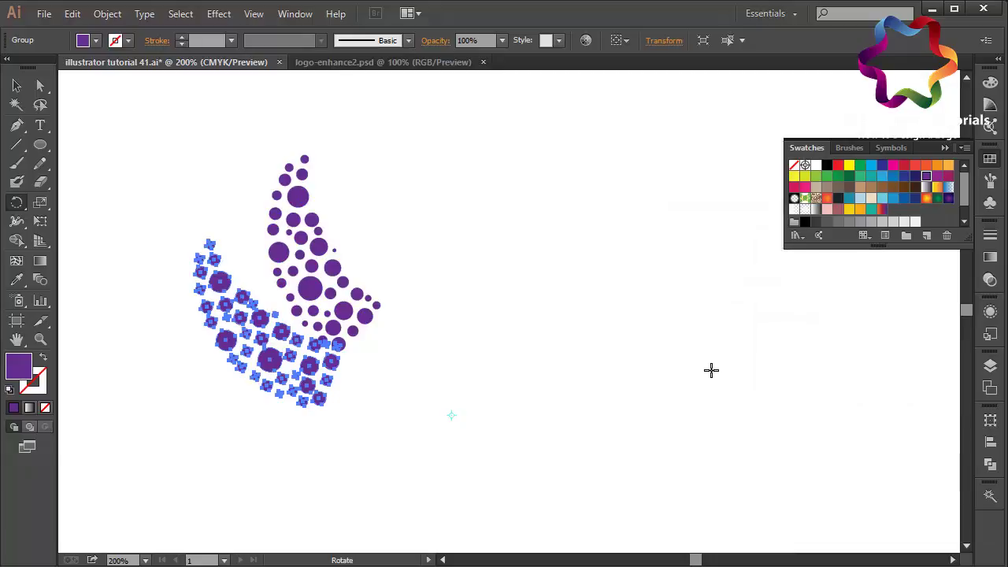
alt+click(481, 412)
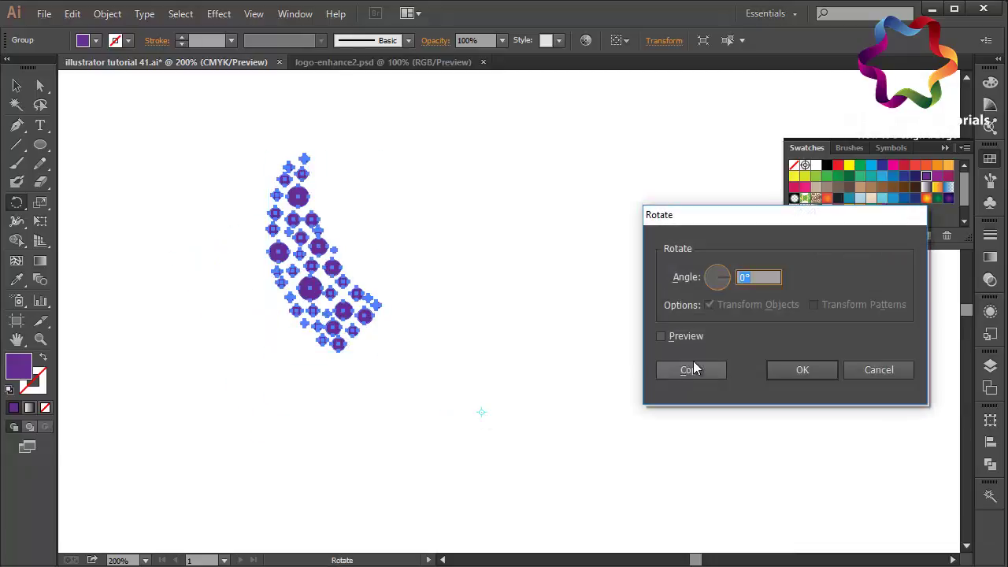
click(682, 374)
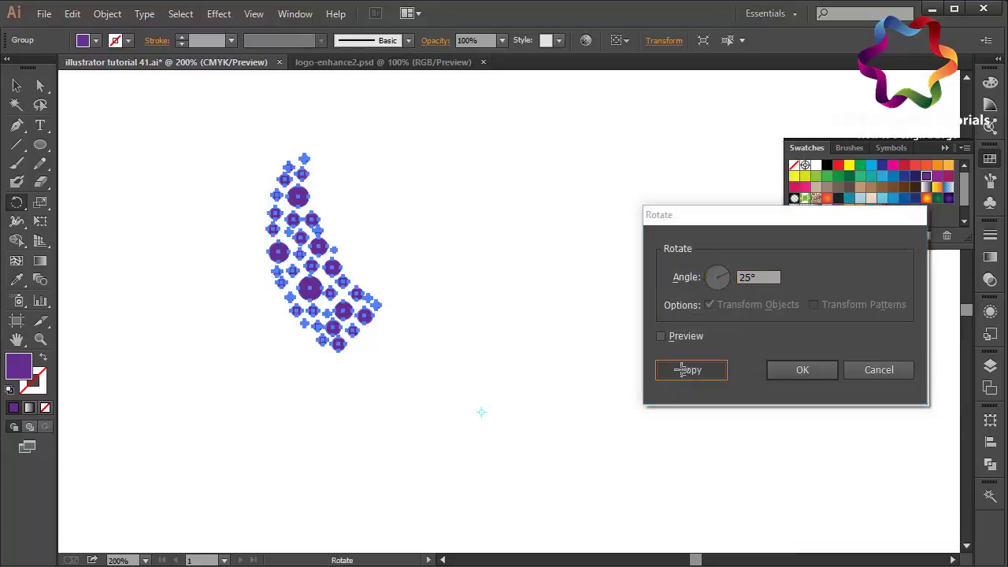
key(ctrl+z)
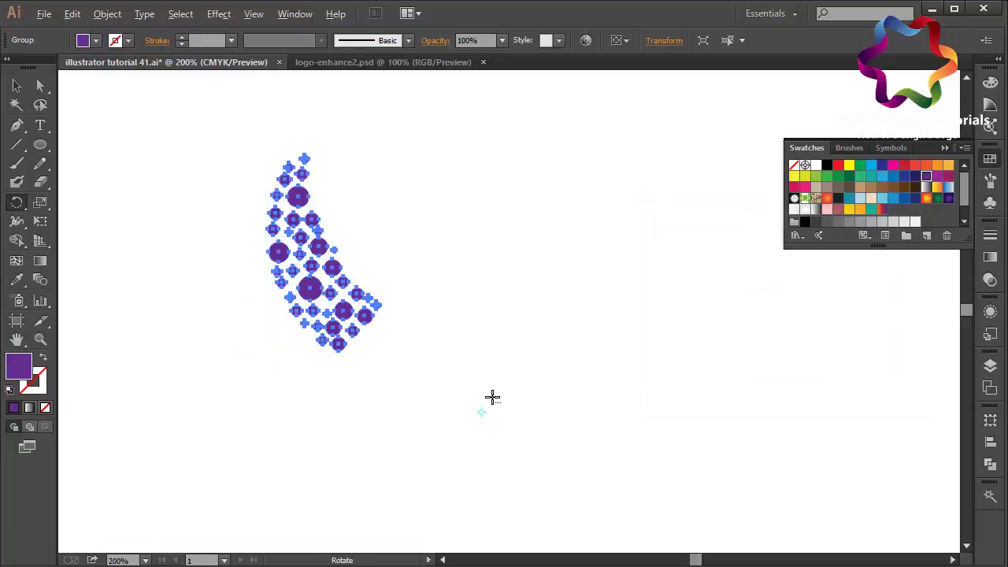
Rotate-copy the crescent 25° around the swirl's centre and repeat it three times
alt+click(503, 386)
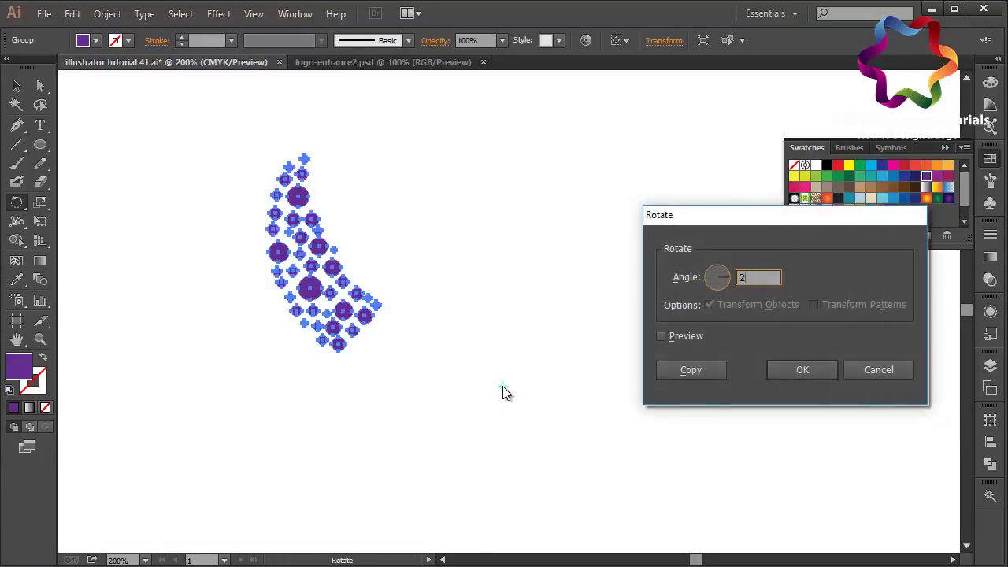
text(5)
click(683, 370)
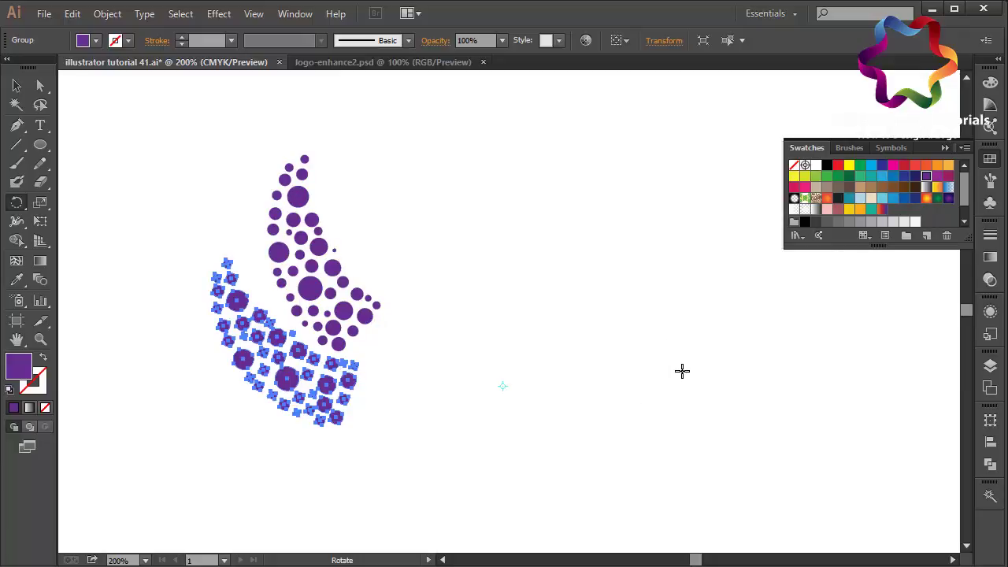
key(v)
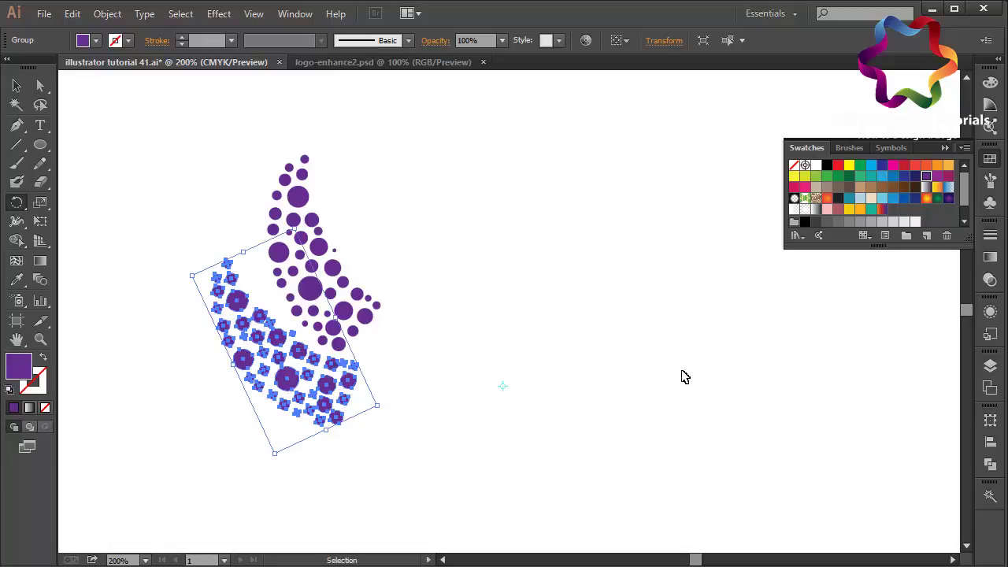
key(ctrl+d)
key(ctrl+d)
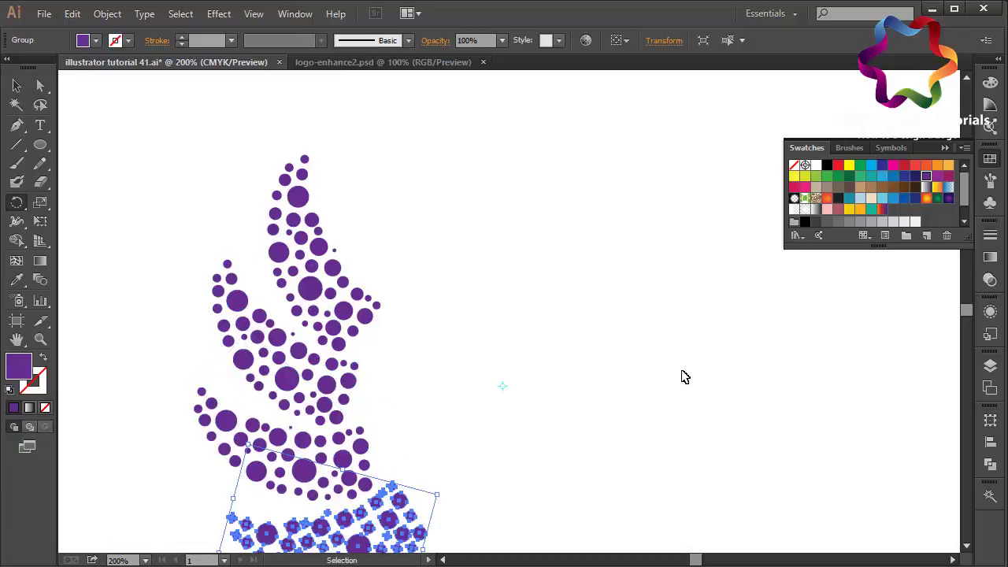
key(ctrl+d)
key(ctrl+d)
key(ctrl+d)
key(ctrl+d)
key(ctrl+d)
key(ctrl+d)
key(ctrl+d)
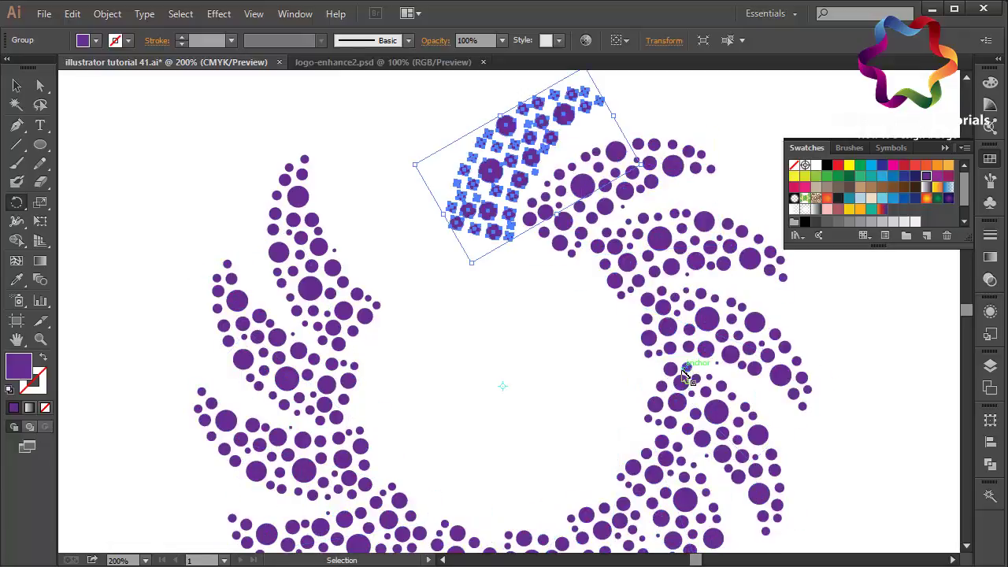
key(ctrl+d)
key(ctrl+d)
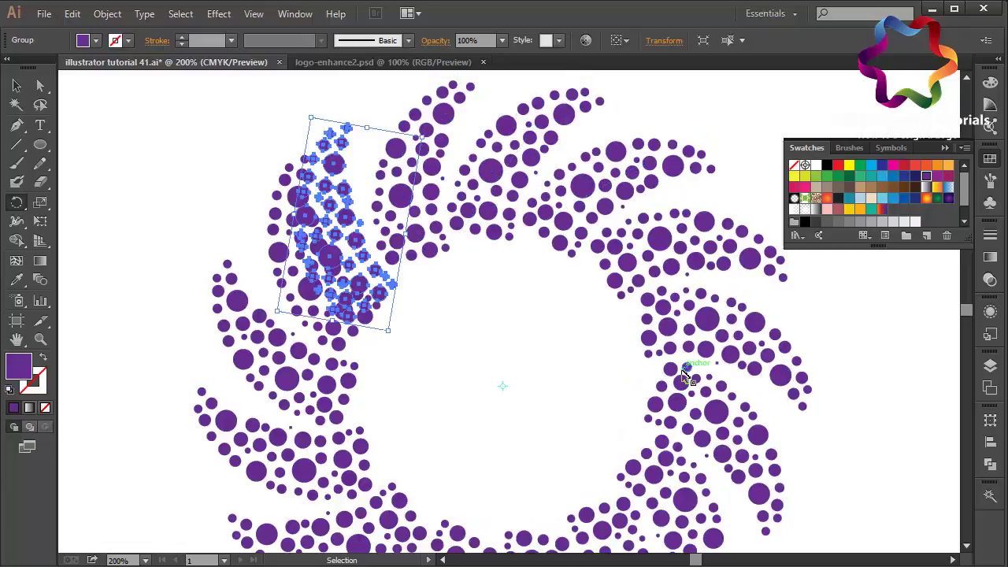
Undo the earlier rotated copies and try a 15° copy, then undo it
key(ctrl+z)
key(ctrl+z)
key(ctrl+z)
key(ctrl+z)
key(ctrl+z)
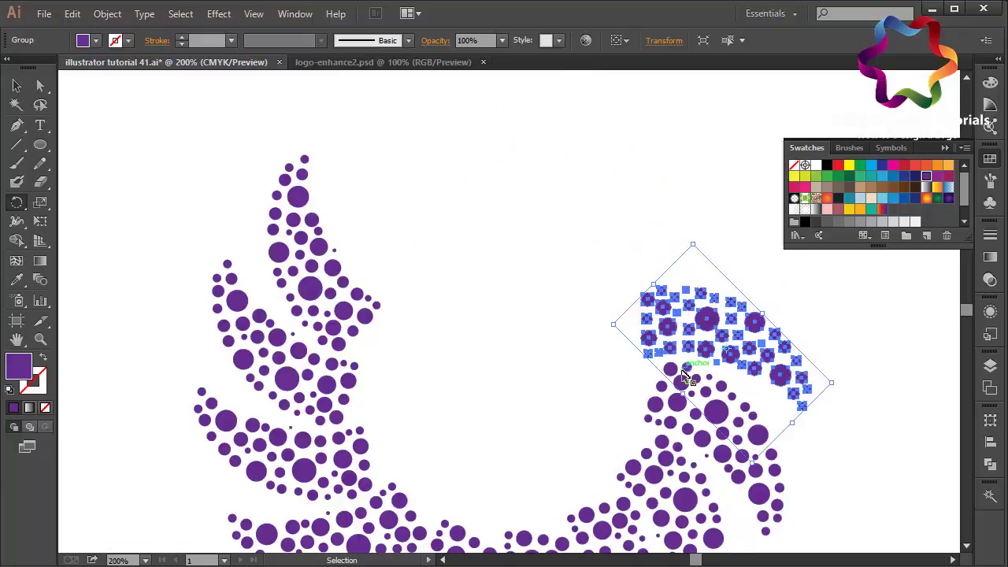
key(ctrl+z)
key(ctrl+z)
key(ctrl+z)
key(ctrl+z)
key(ctrl+z)
key(ctrl+z)
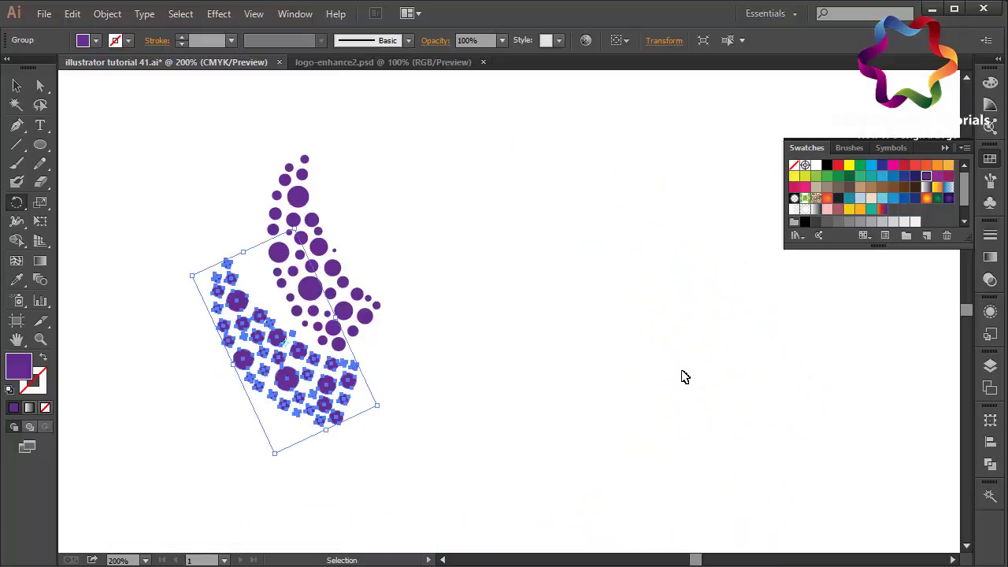
key(ctrl+z)
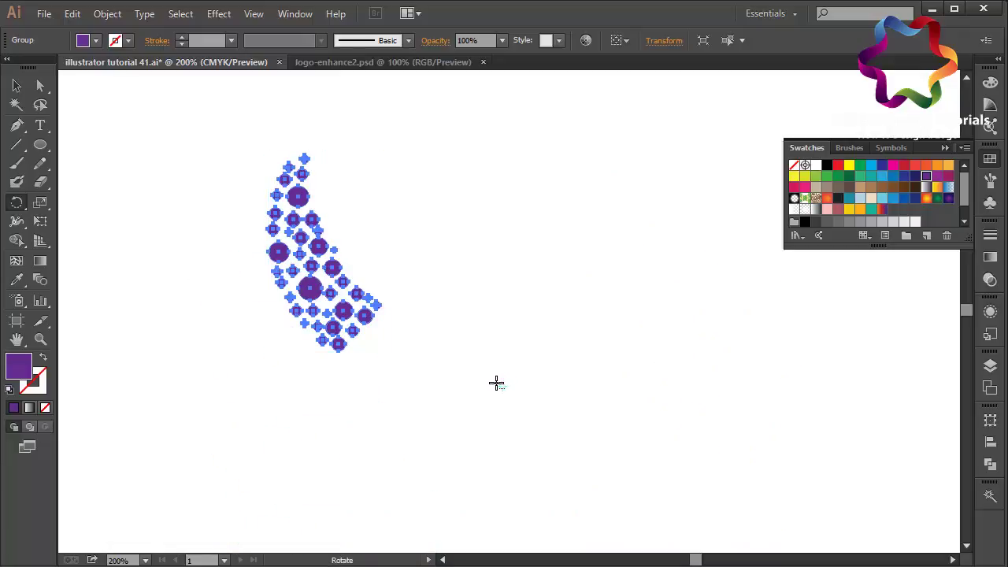
alt+click(500, 384)
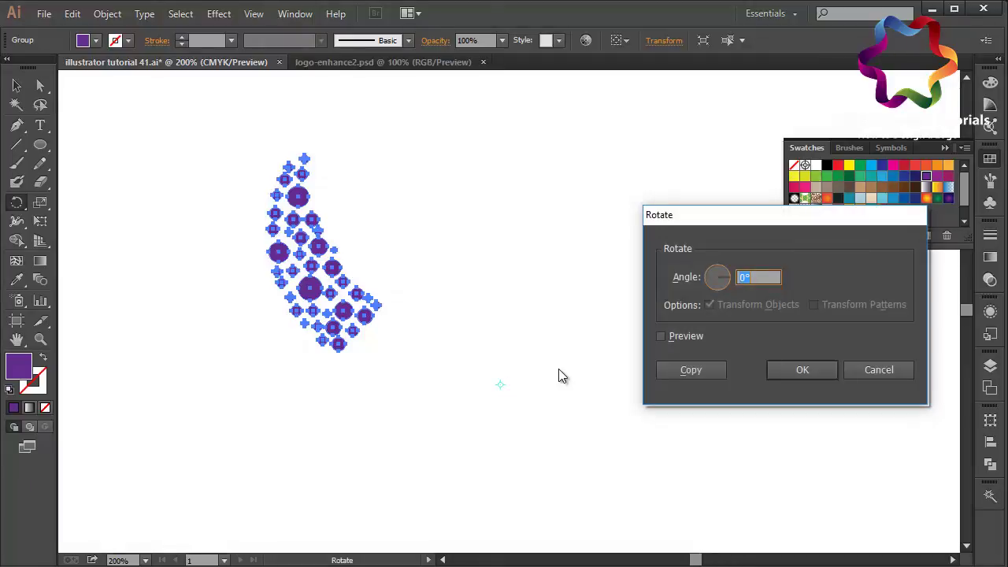
text(5)
click(668, 375)
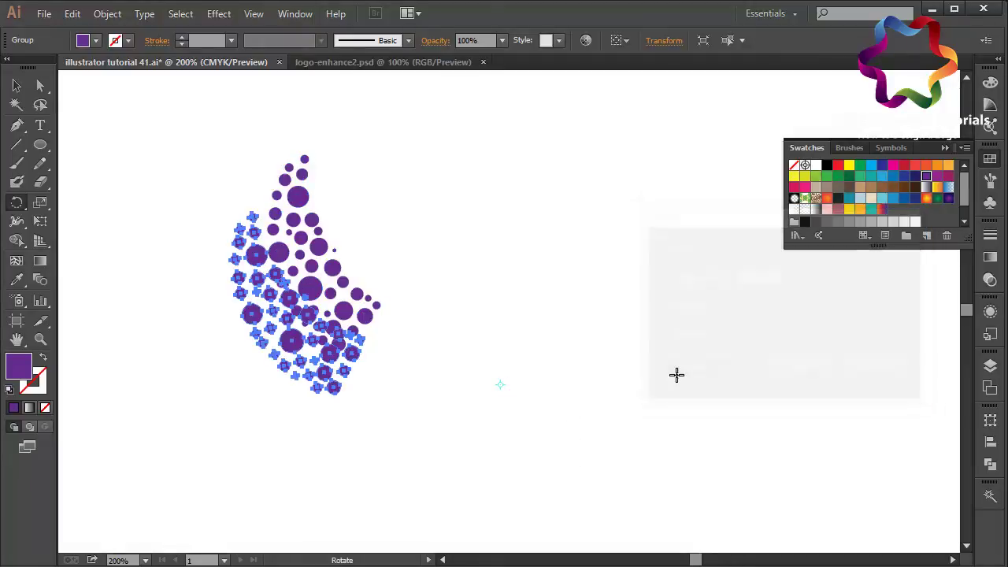
key(ctrl+z)
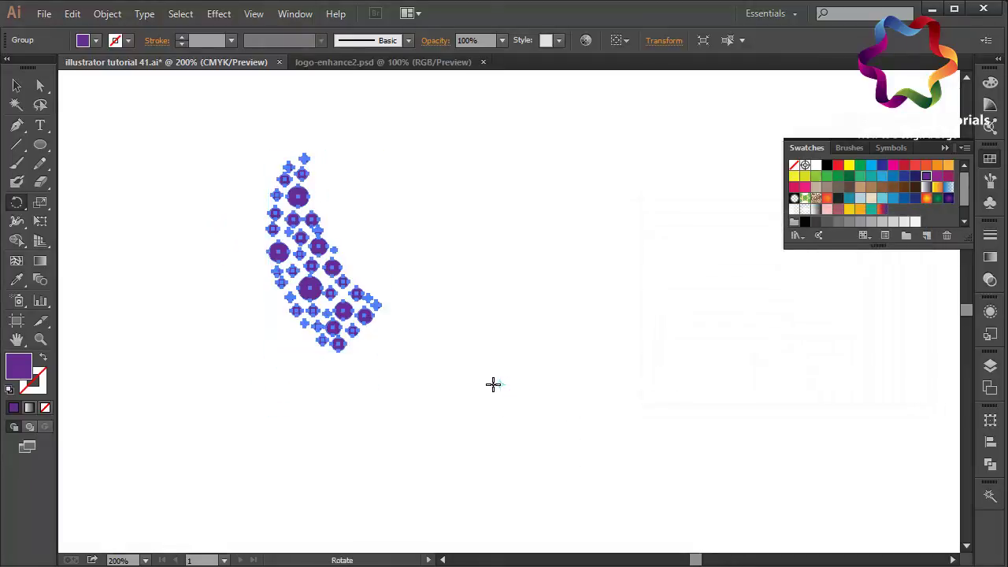
Rotate-copy the crescent 30° around the centre and repeat until the ring closes
alt+click(492, 385)
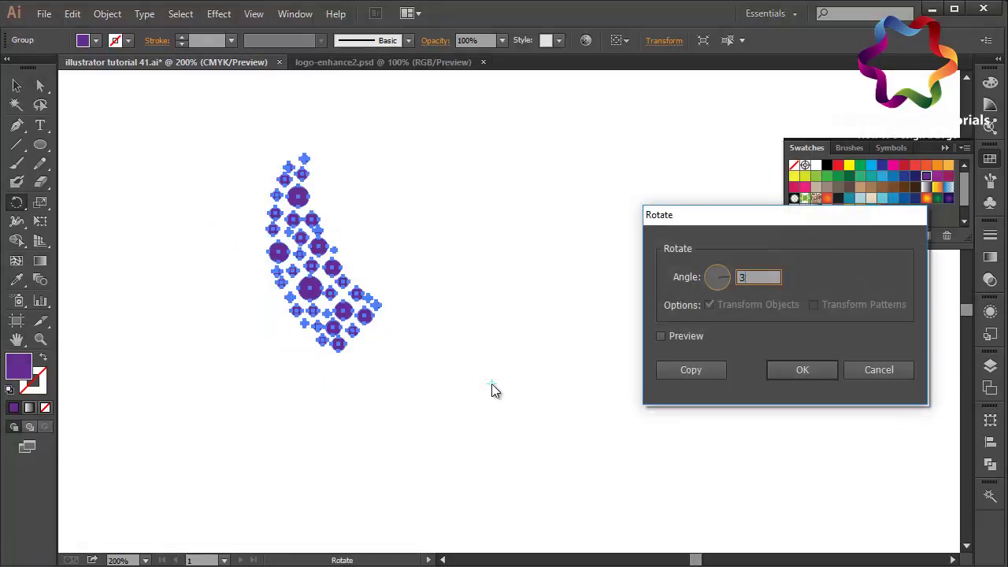
text(0)
click(679, 372)
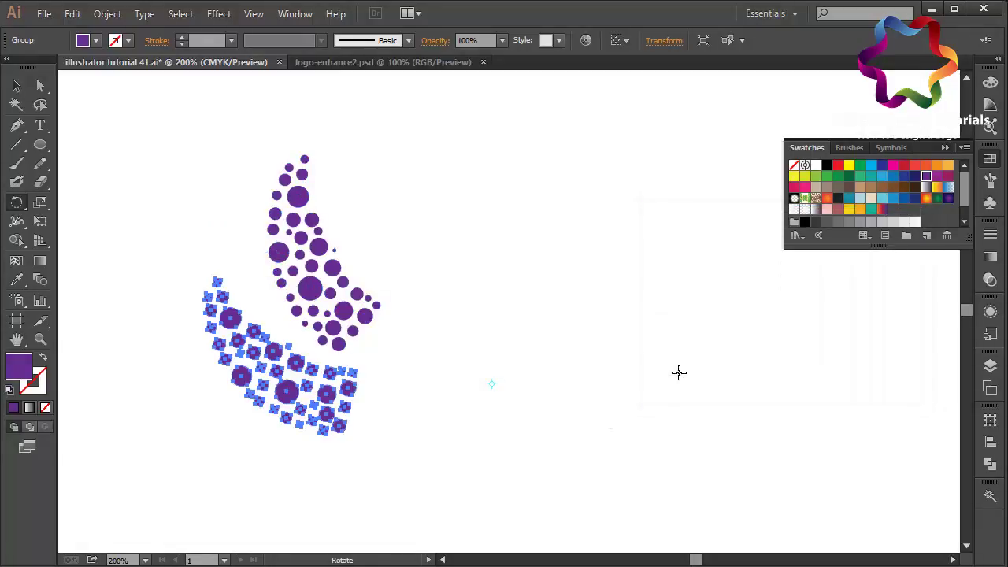
key(v)
key(ctrl+d)
key(ctrl+d)
key(ctrl+d)
key(ctrl+d)
key(ctrl+d)
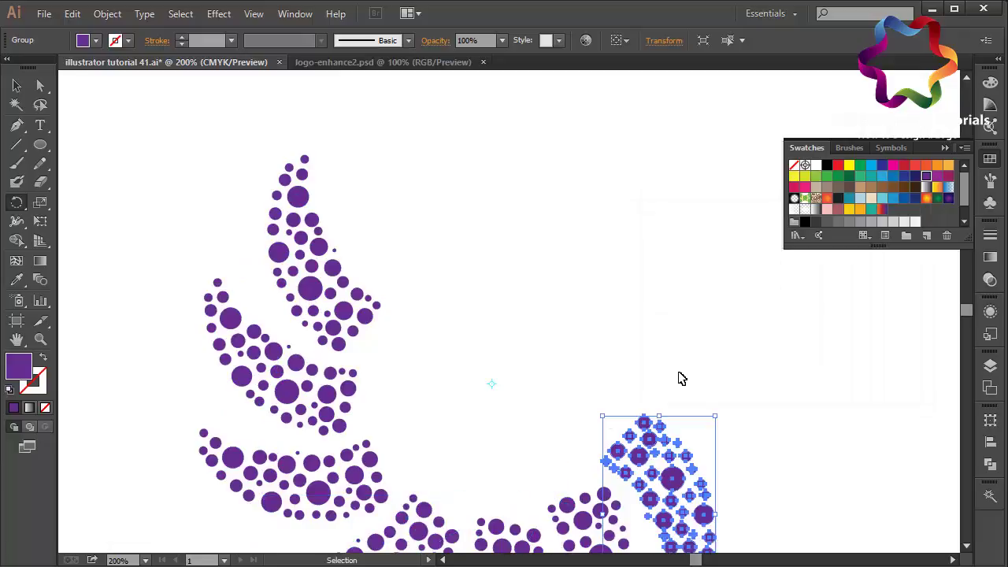
key(ctrl+d)
key(ctrl+d)
key(ctrl+d)
key(ctrl+d)
key(ctrl+d)
key(r)
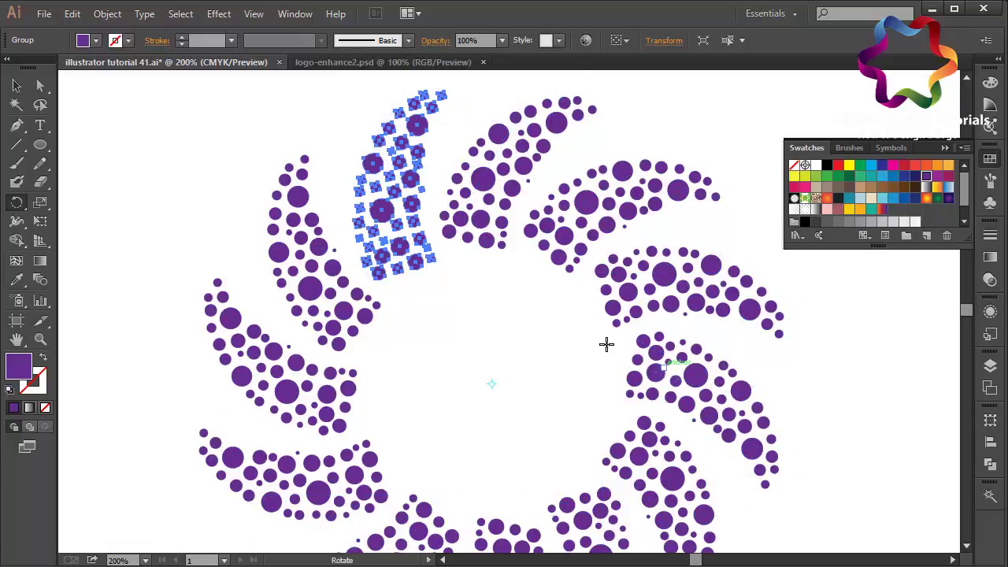
click(20, 91)
Fill the two upper-left dotted crescents with red
click(137, 189)
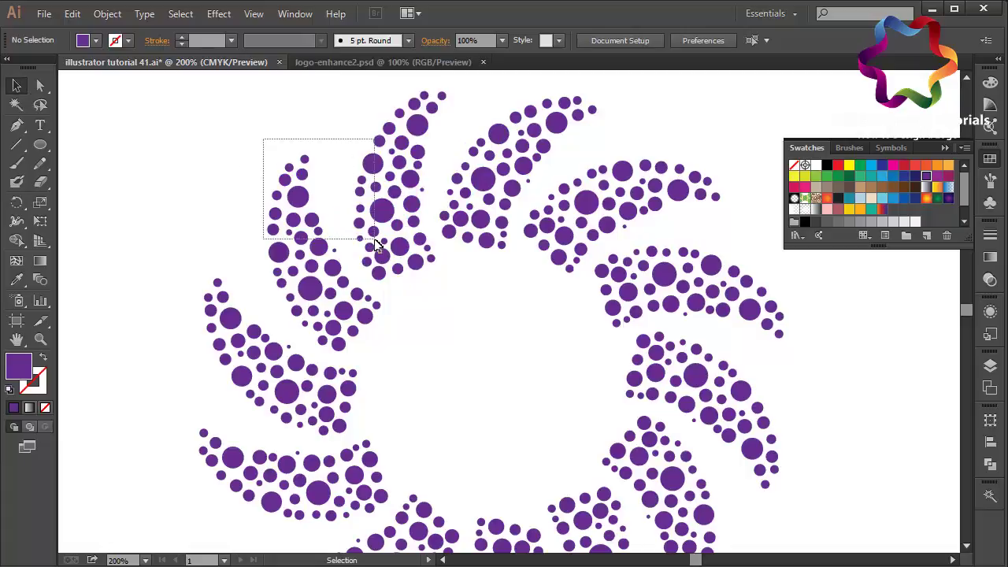
drag(262, 139, 323, 233)
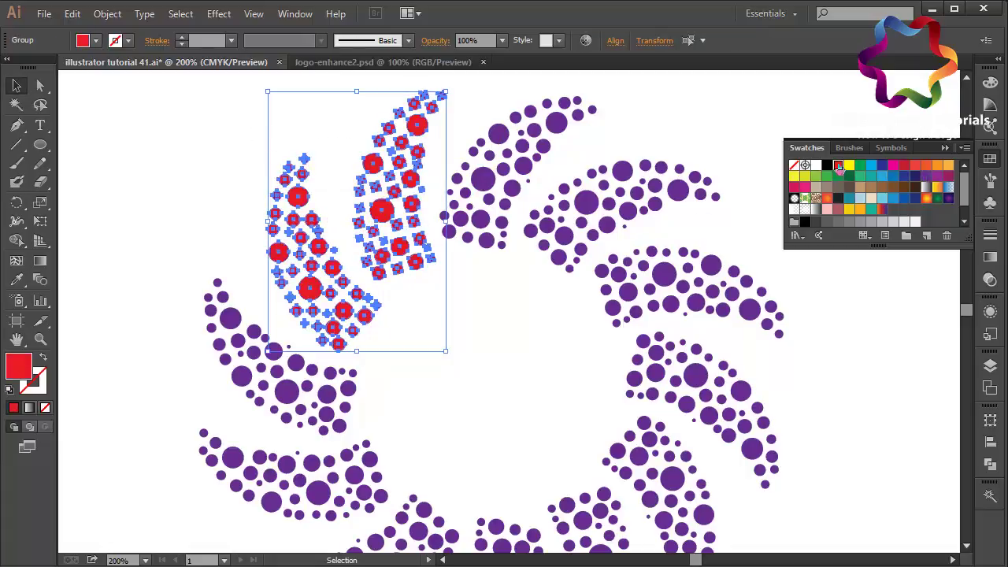
click(838, 166)
Select the bottom pair of purple crescents and give them a green fill
drag(131, 355, 337, 483)
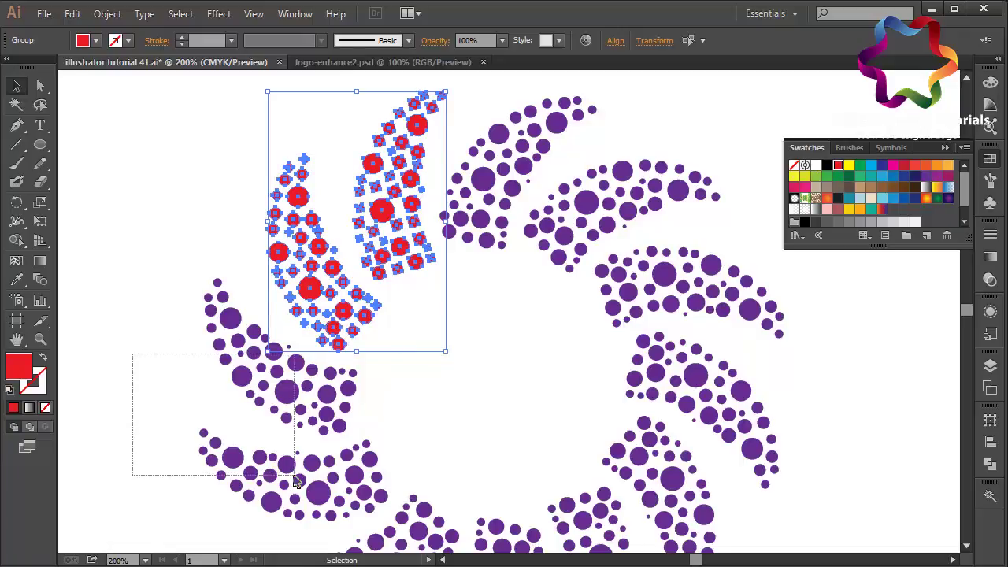
scroll(420, 430, down, 5)
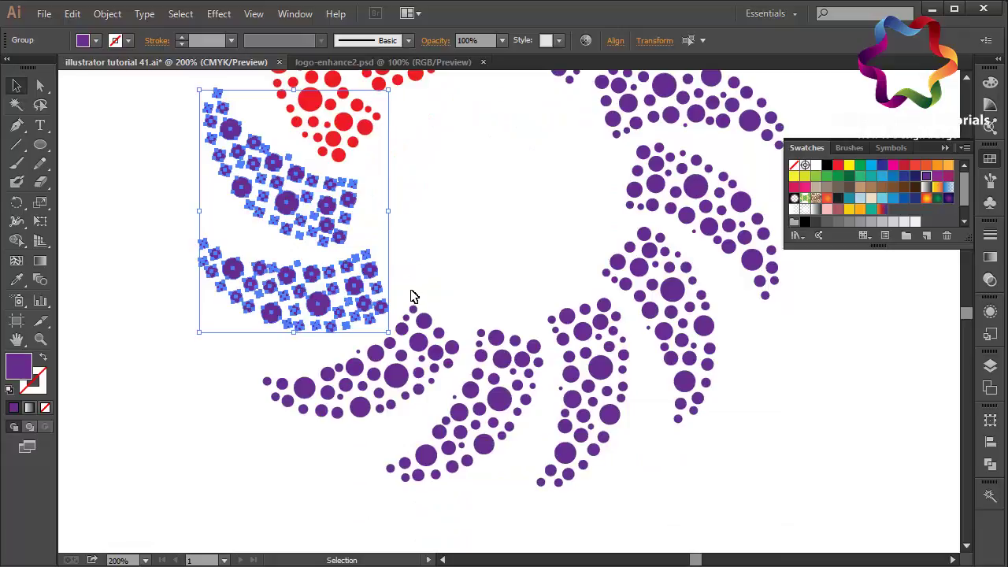
drag(411, 291, 498, 404)
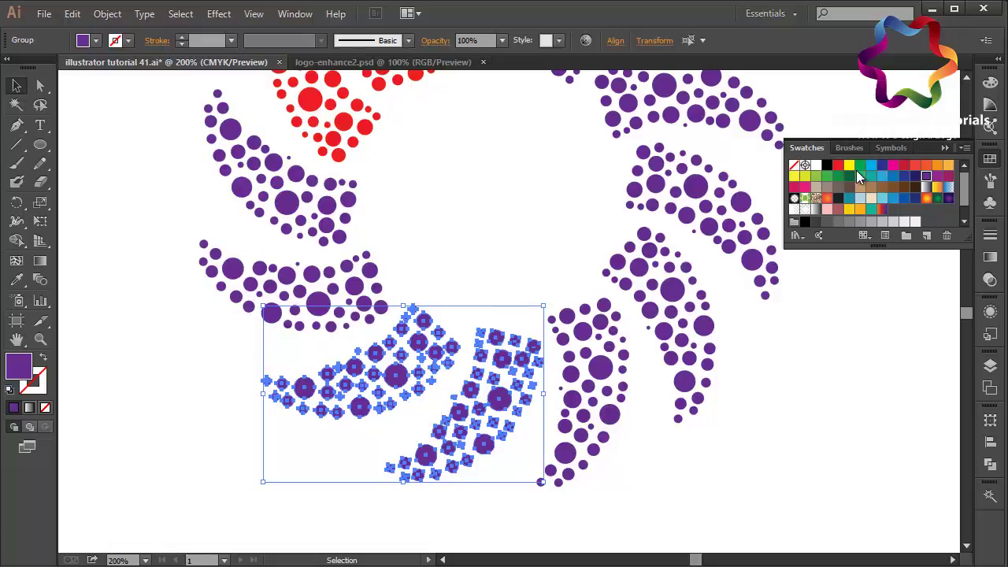
click(827, 177)
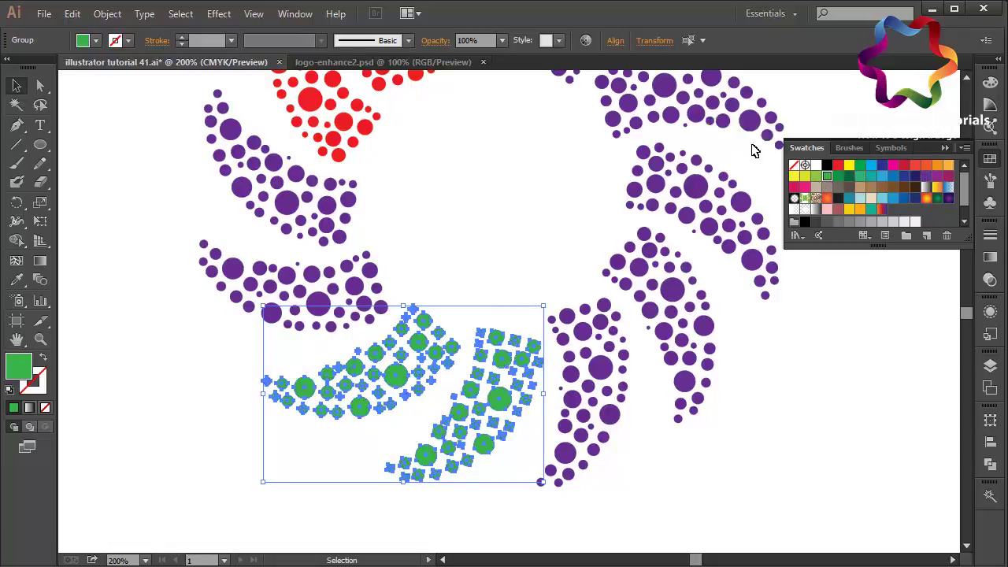
click(817, 178)
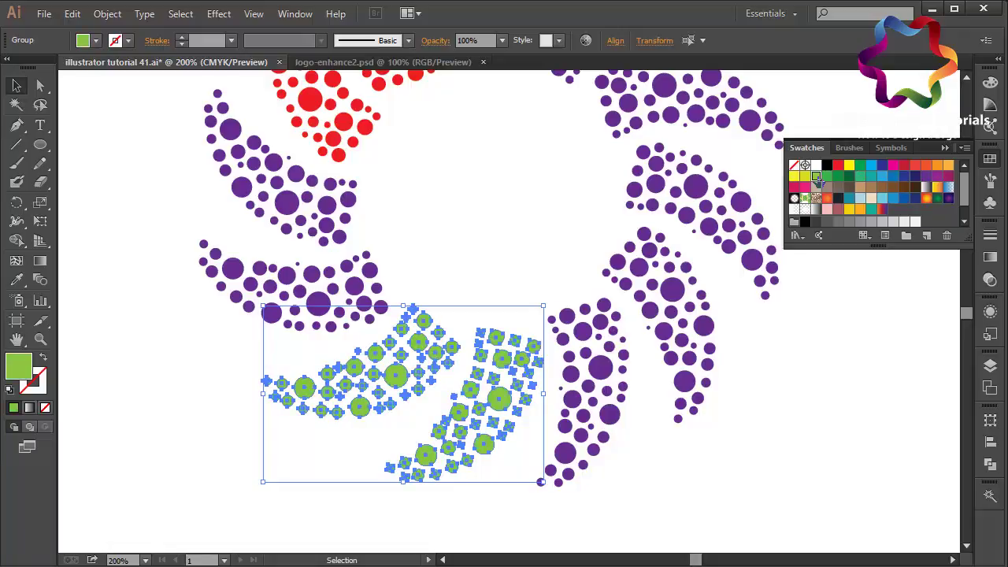
Adjust the bottom pair's fill to a darker, more saturated green in the Color Picker
double_click(19, 367)
drag(544, 315, 573, 319)
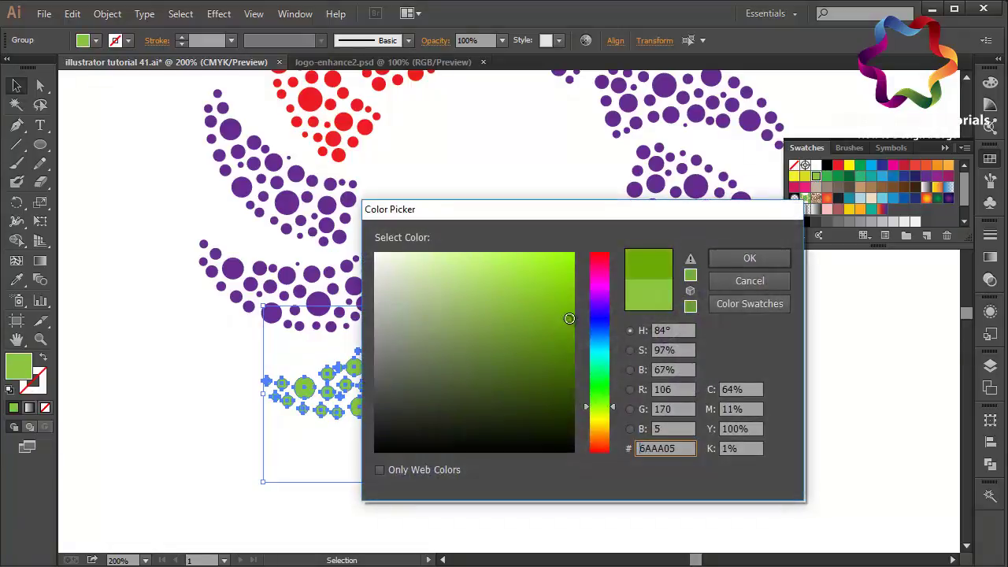
drag(602, 406, 602, 402)
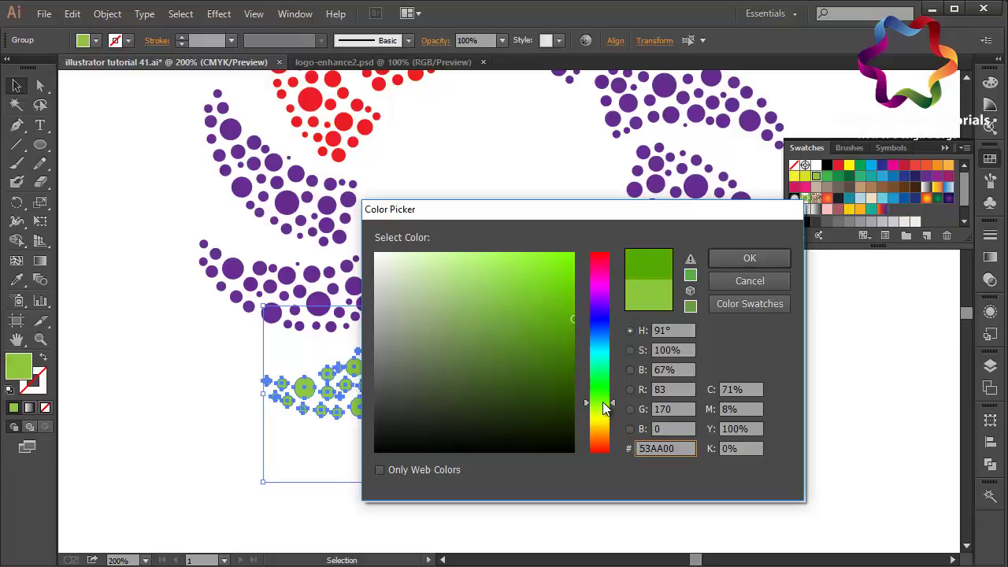
click(565, 336)
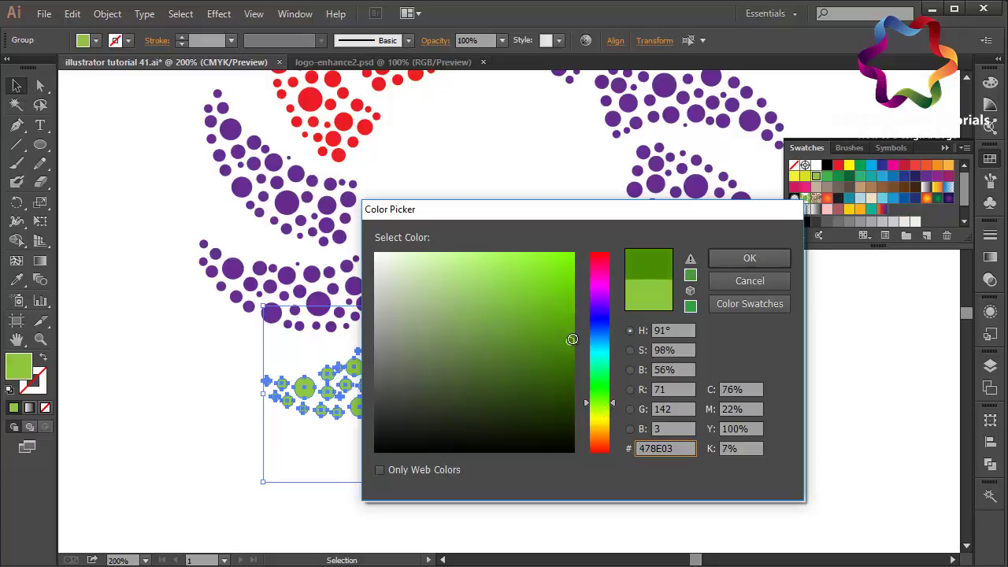
click(751, 260)
click(490, 276)
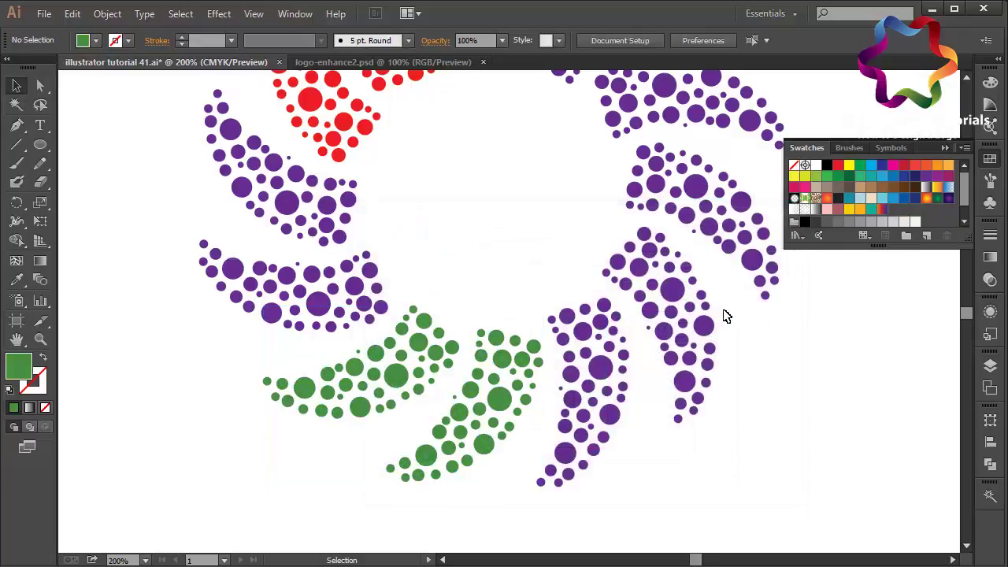
click(594, 398)
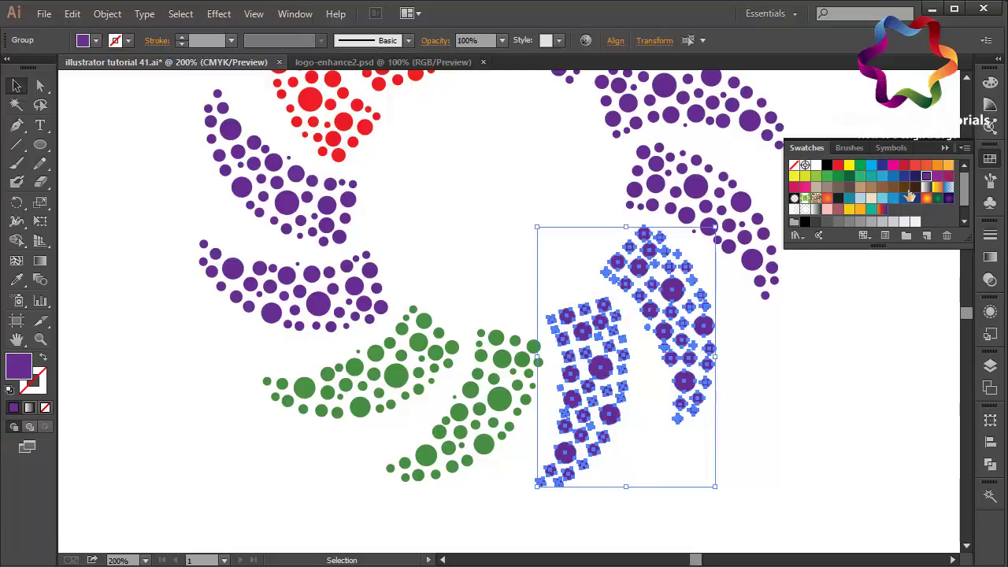
Fill the lower-right crescent pair blue and the right-hand pair gray
click(905, 198)
scroll(817, 336, up, 5)
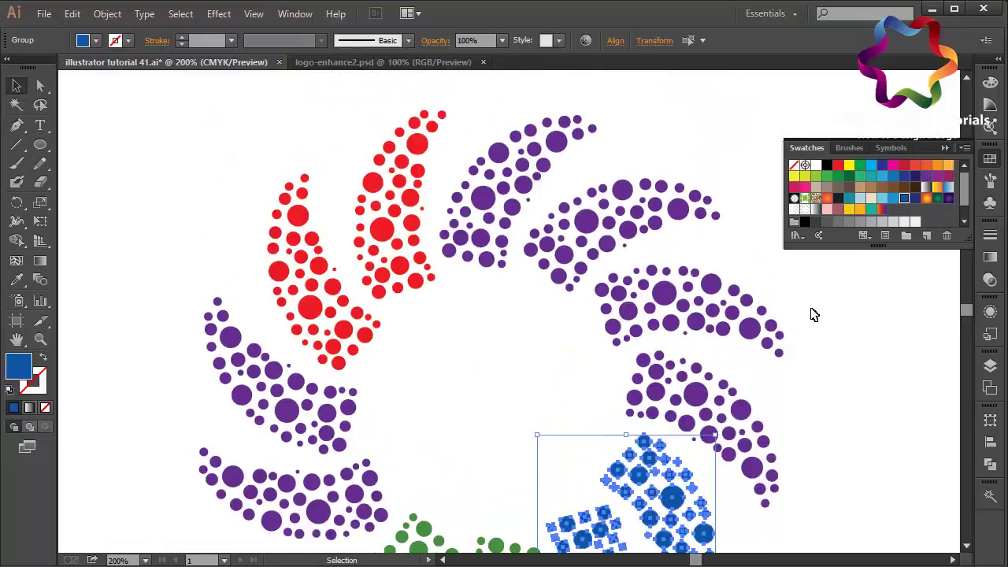
drag(813, 310, 697, 395)
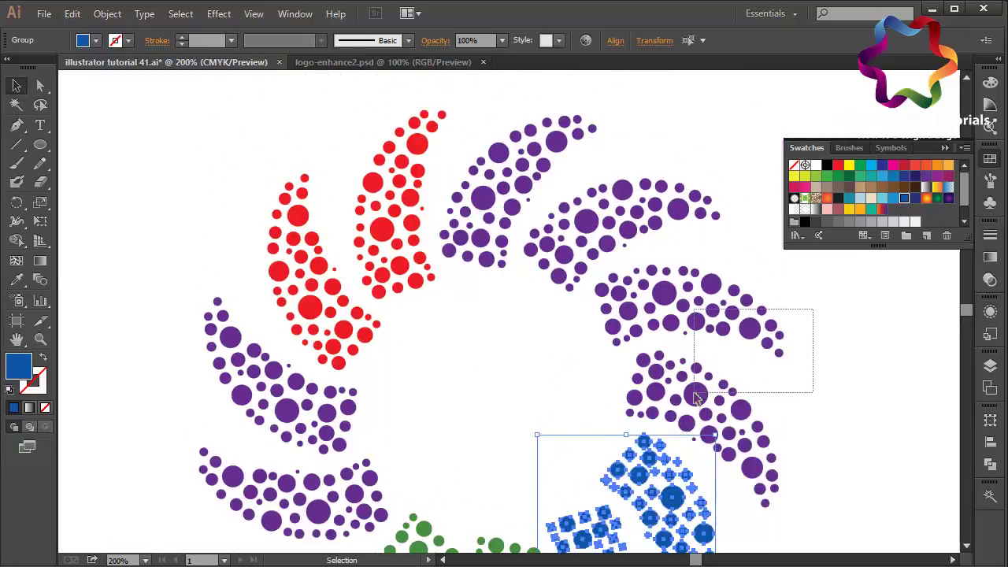
click(842, 222)
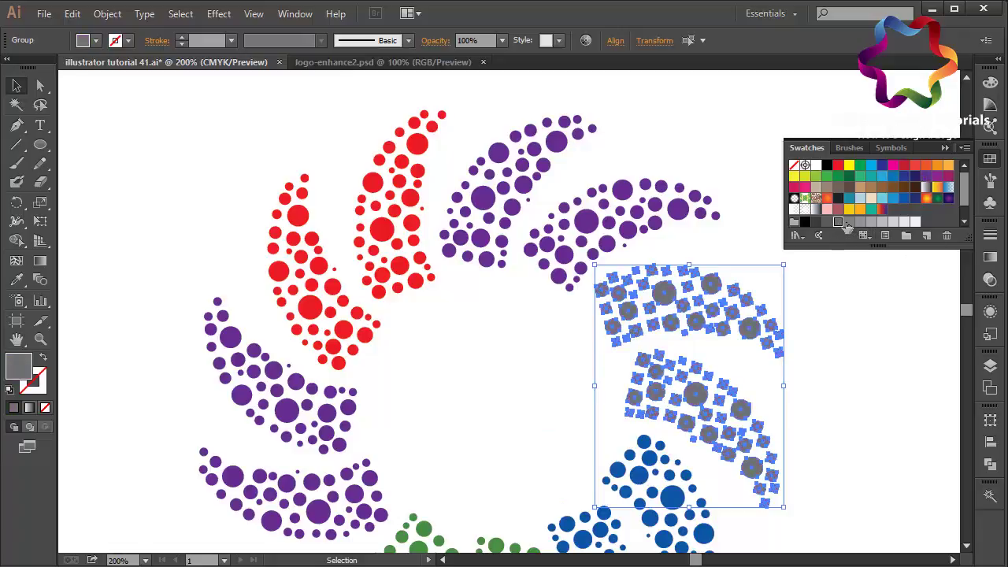
Recolor the top crescent pair brown after briefly trying magenta
drag(694, 151, 516, 226)
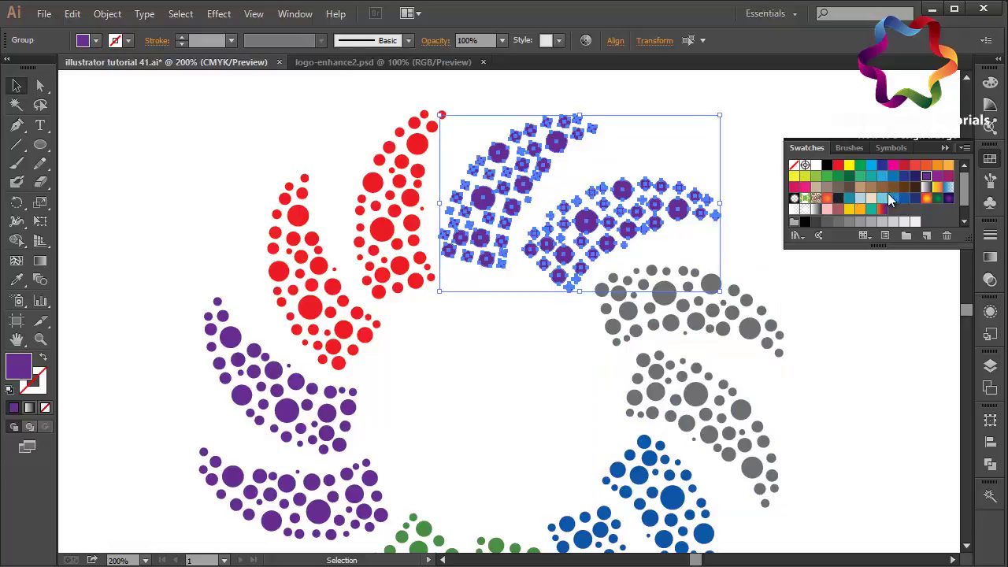
click(794, 186)
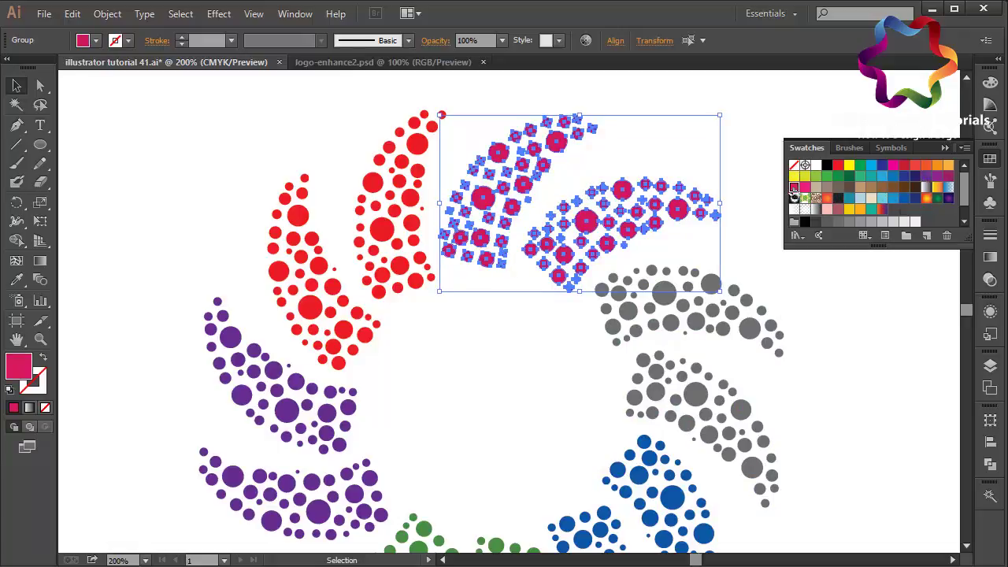
click(684, 173)
drag(677, 143, 506, 239)
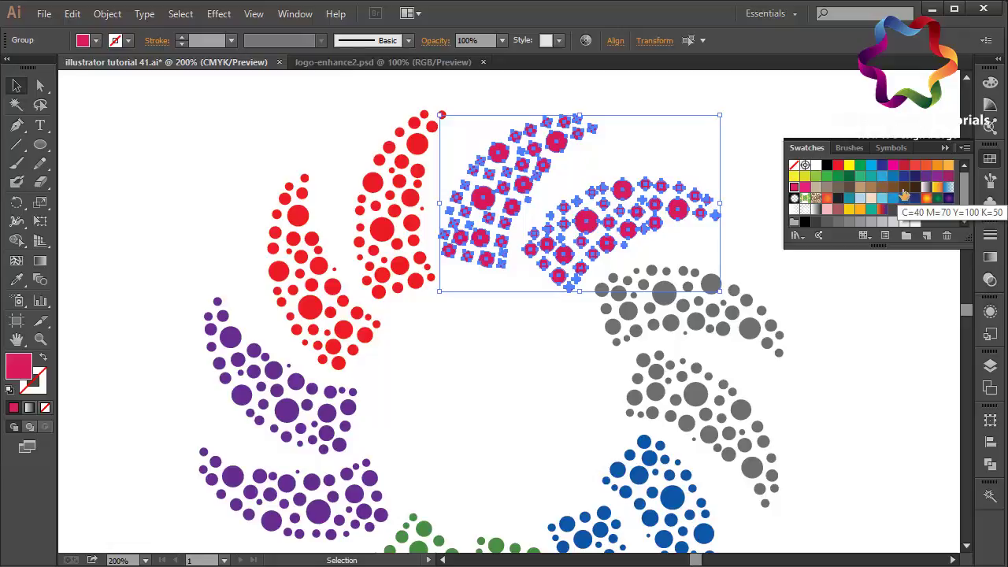
click(904, 189)
click(703, 156)
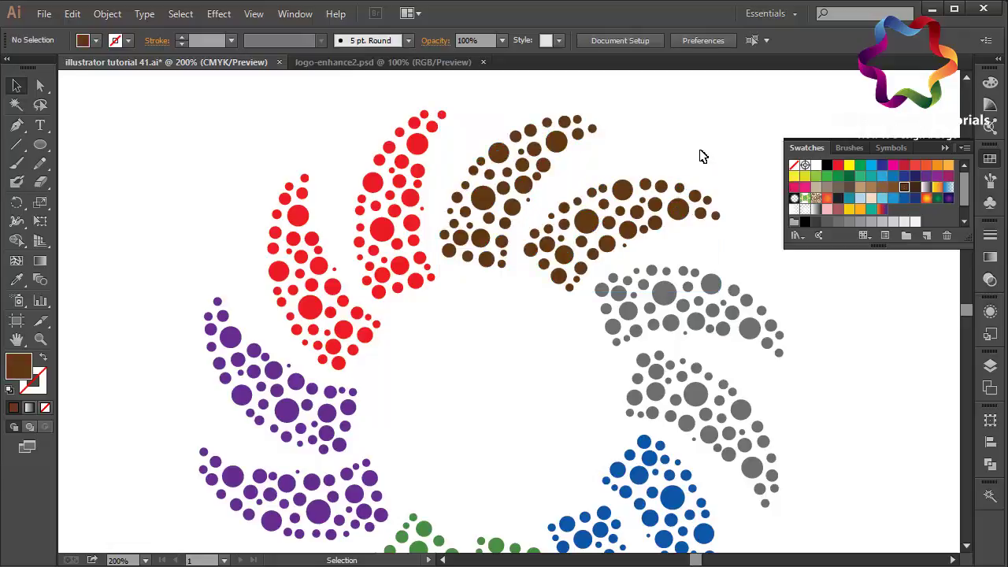
scroll(703, 156, down, 3)
Scale the whole twelve-crescent swirl up to about 420 px and nudge it slightly left
key(ctrl+minus)
key(ctrl+minus)
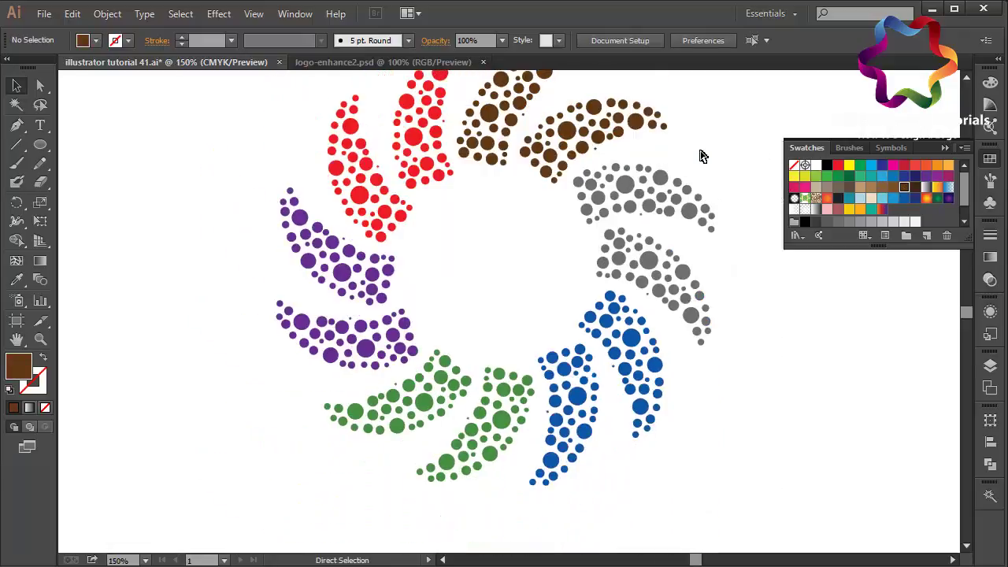
key(ctrl+minus)
drag(685, 163, 367, 408)
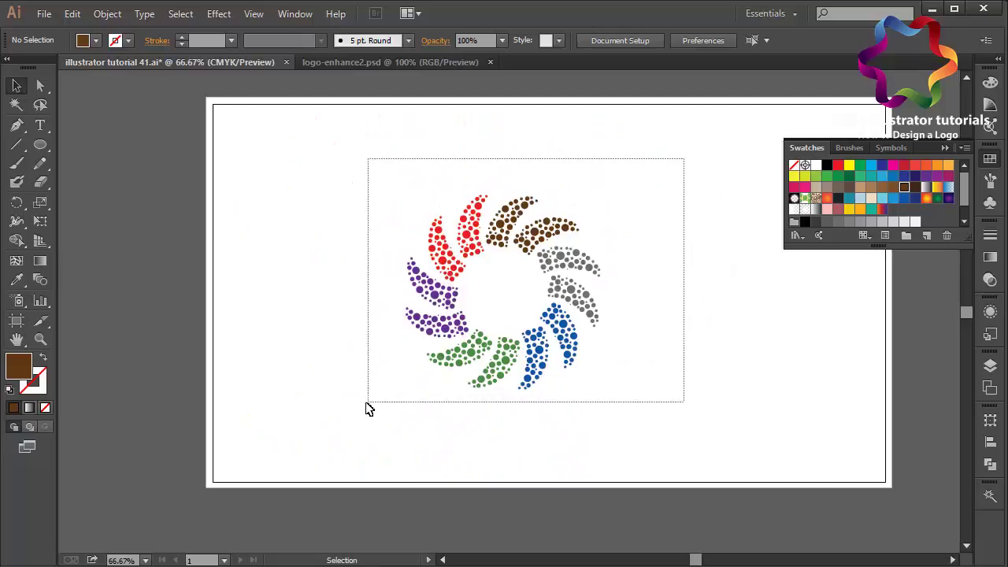
click(990, 158)
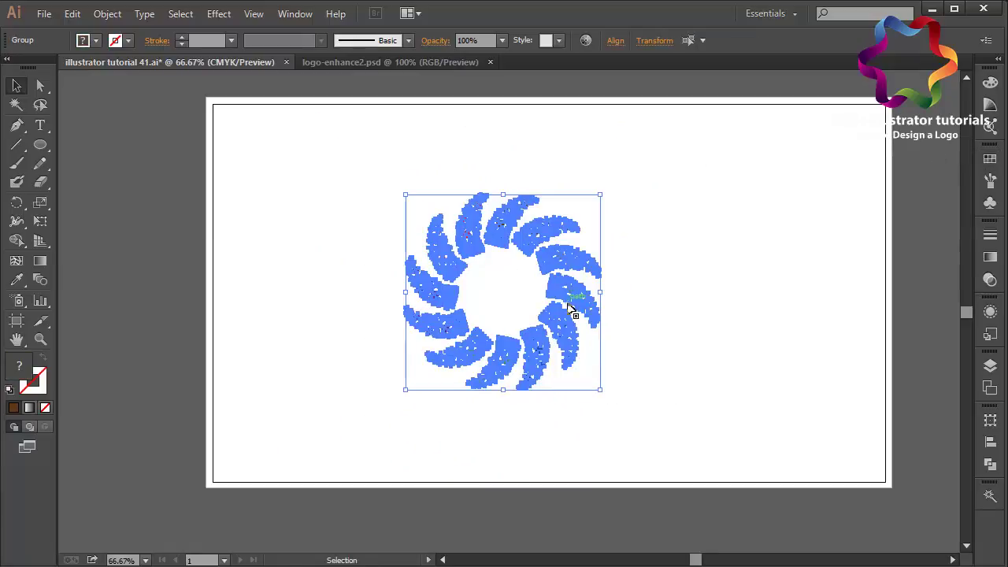
mouse_move(601, 292)
mouse_down()
mouse_move(698, 315)
mouse_move(730, 294)
mouse_move(654, 305)
mouse_up()
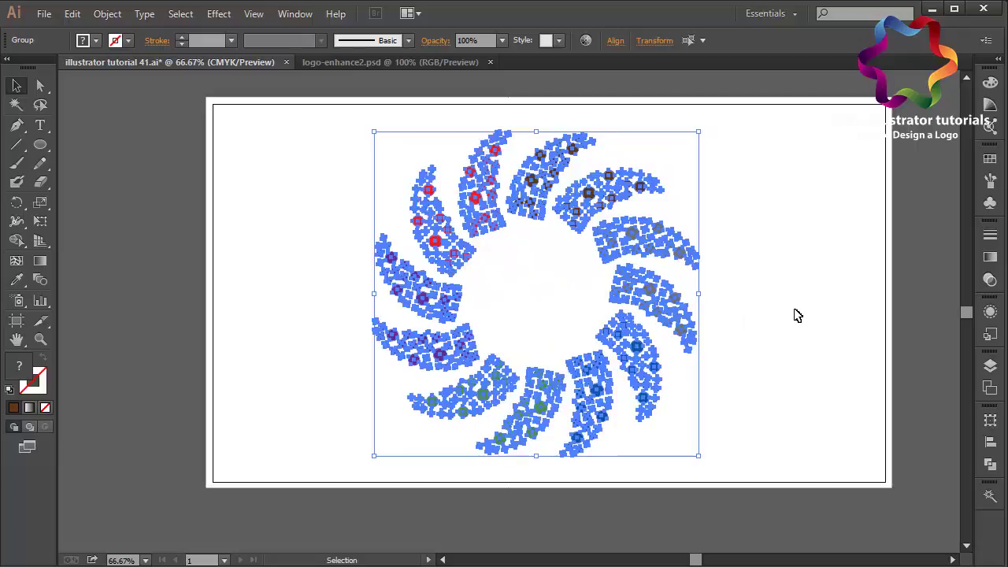
key(Left)
key(Left)
key(Left)
key(Left)
key(Left)
key(Left)
key(Left)
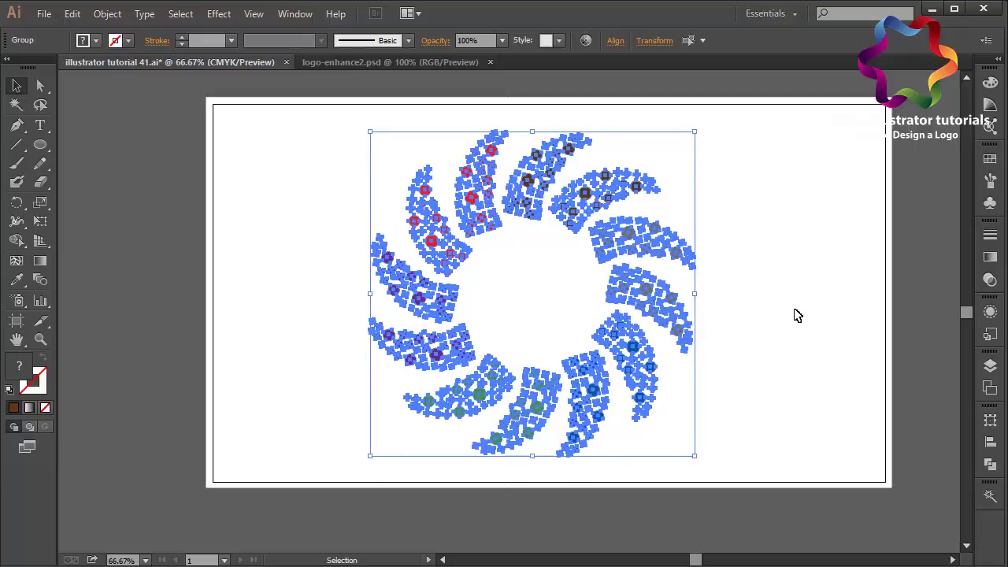
click(795, 315)
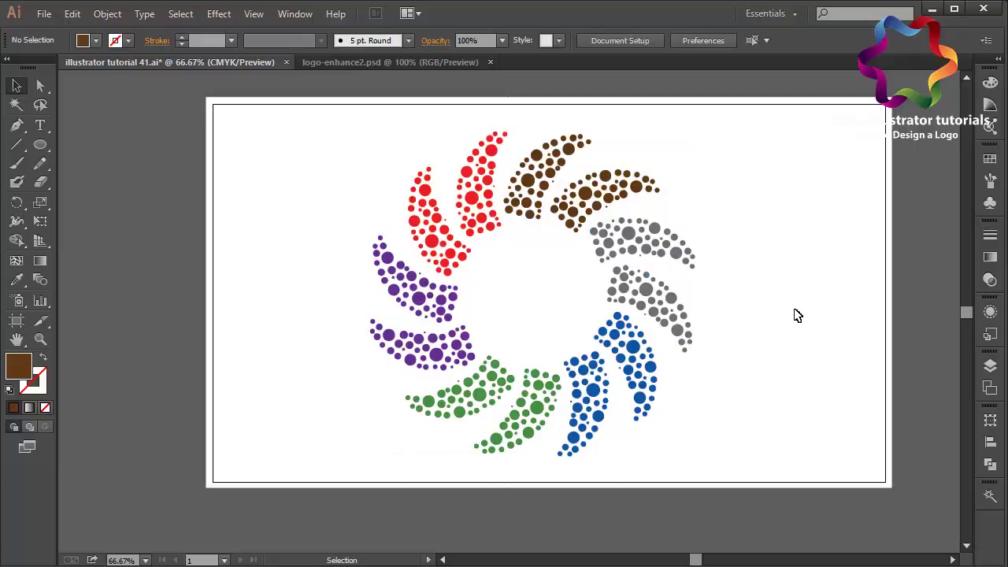